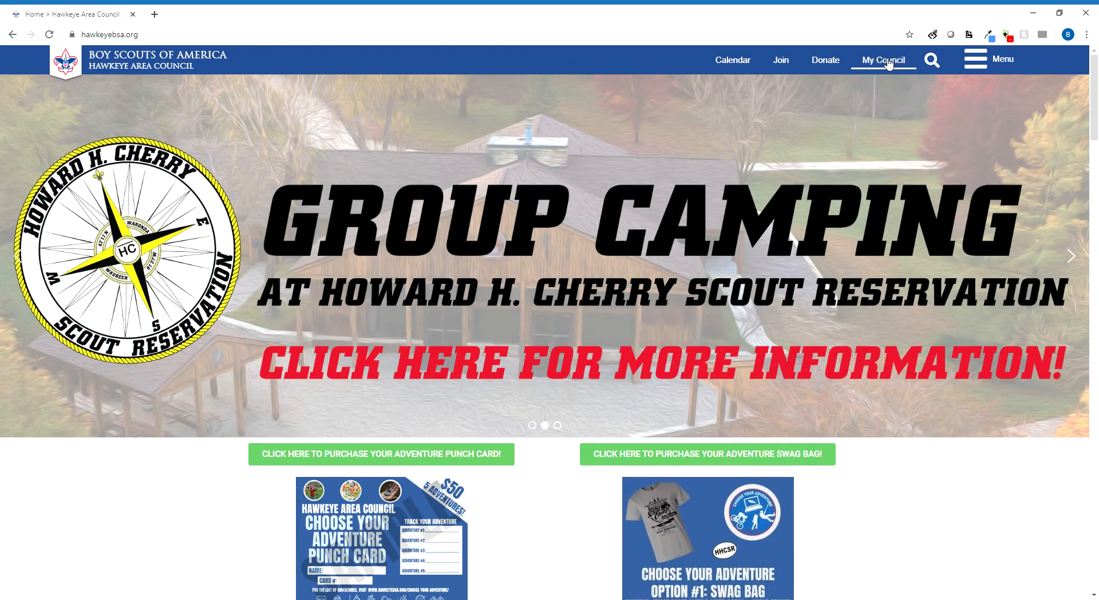
Open the staff dashboard of the 2020 Medicine Merit Badge (Demo) event through My Events in MyCouncil.
click(888, 61)
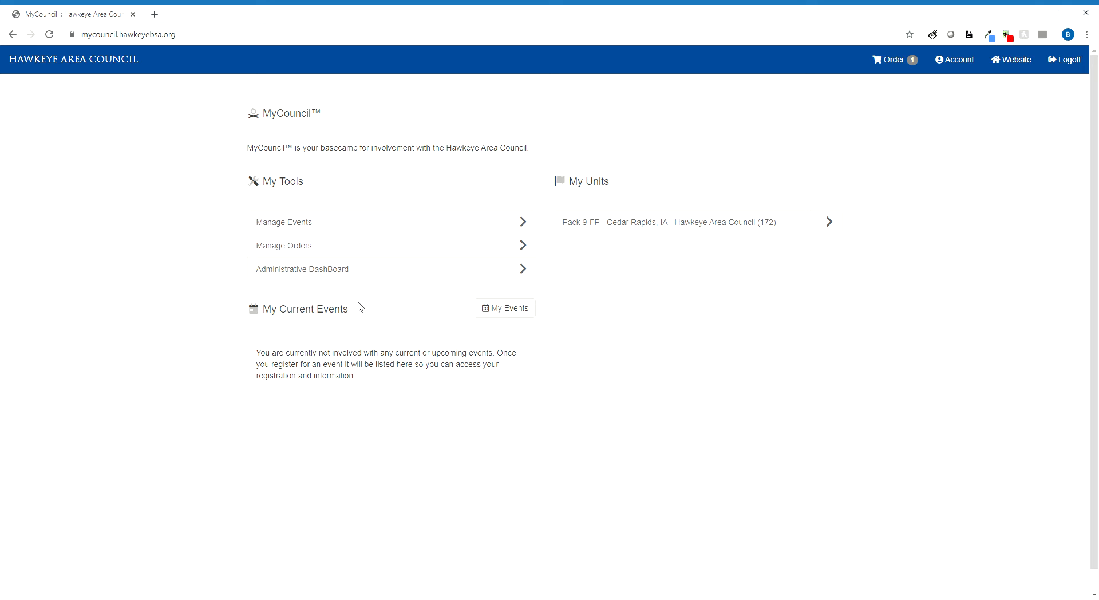
click(508, 311)
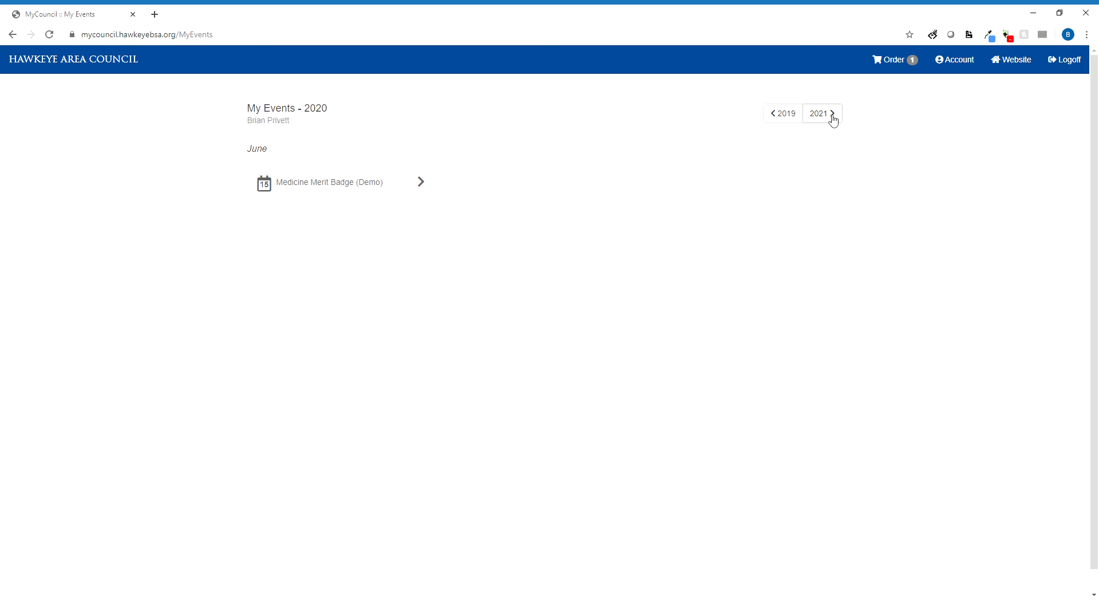
click(791, 116)
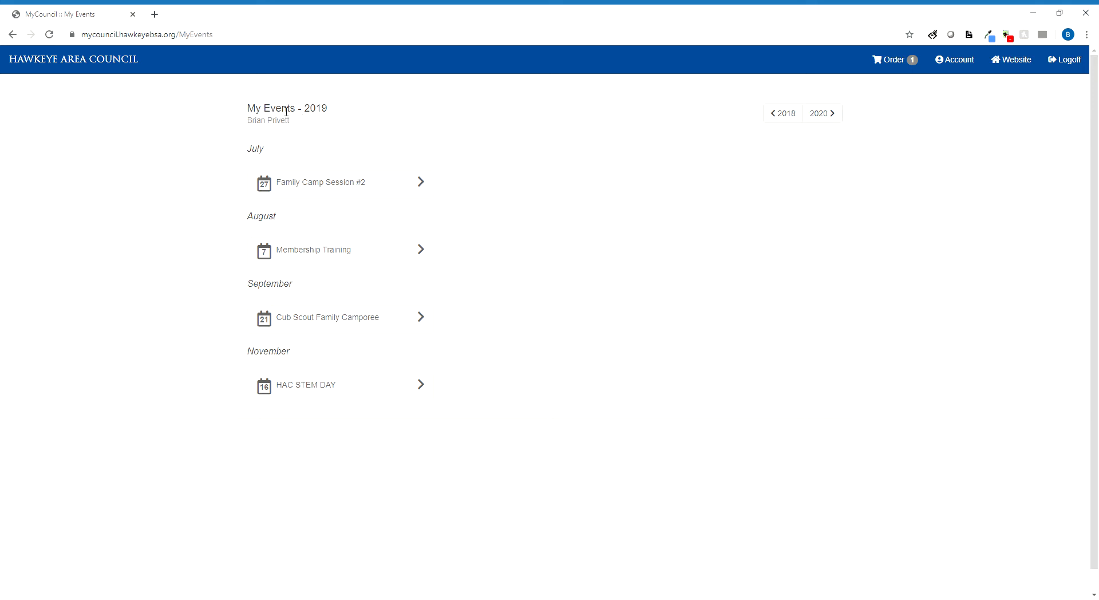
click(826, 115)
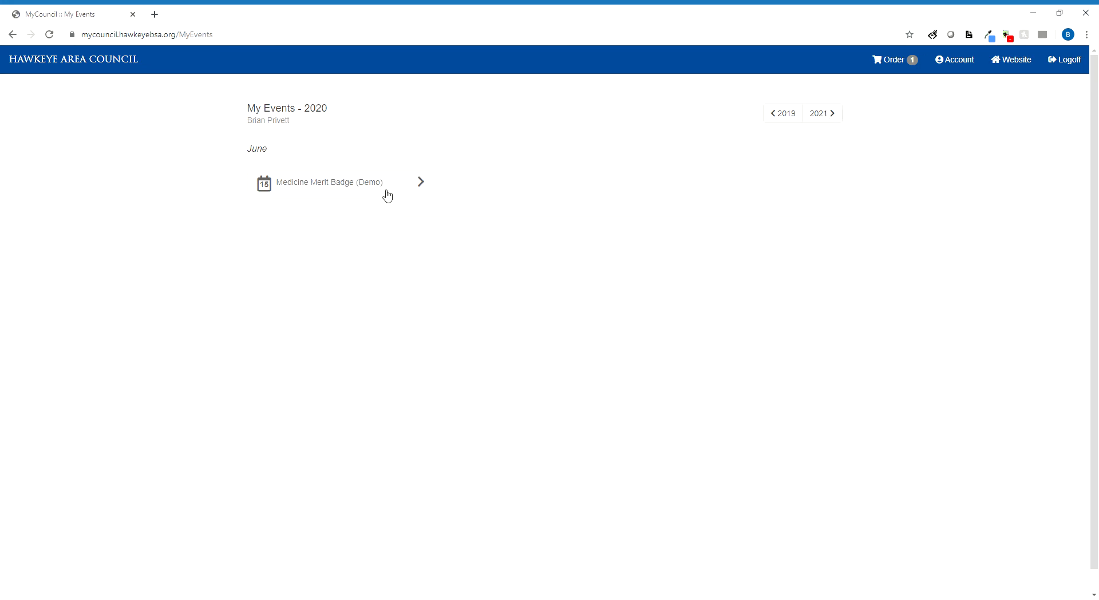
click(324, 183)
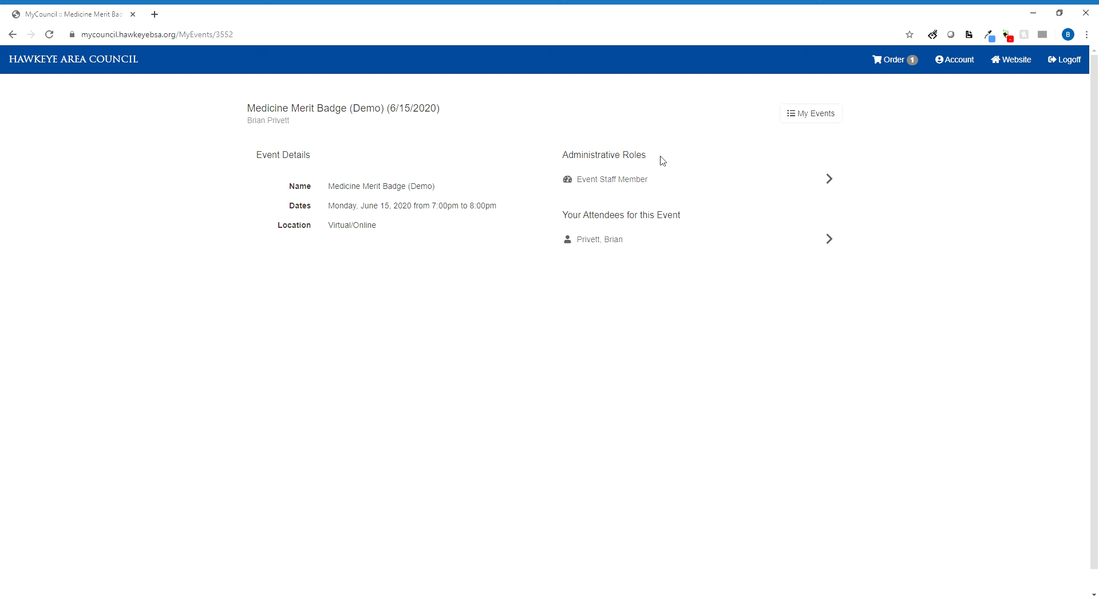
click(617, 186)
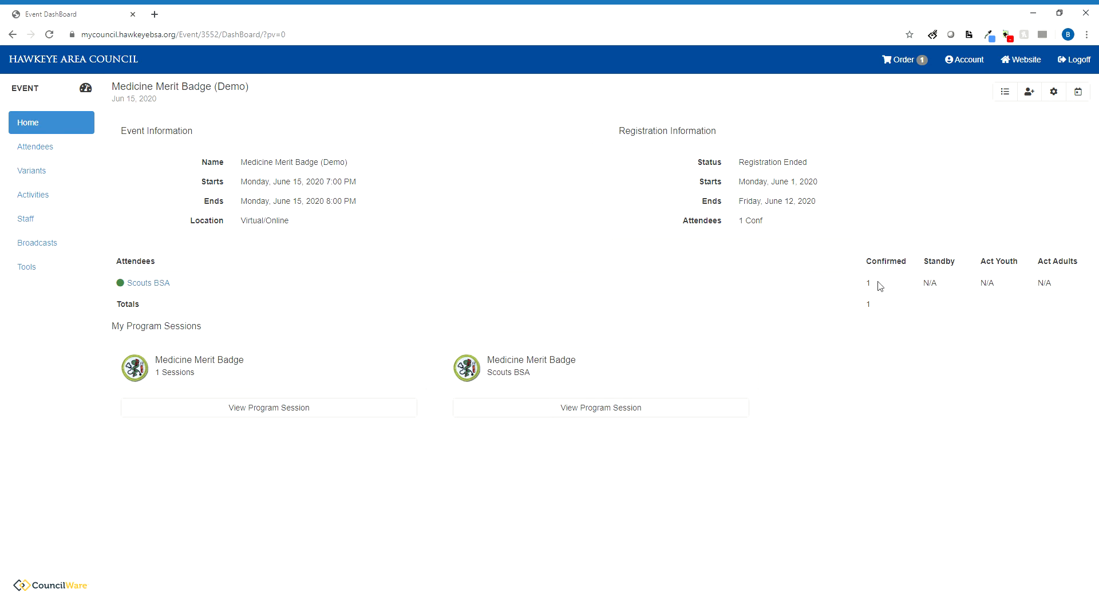
Look over the event's attendee list and open the details of the Scouts BSA variant.
click(43, 150)
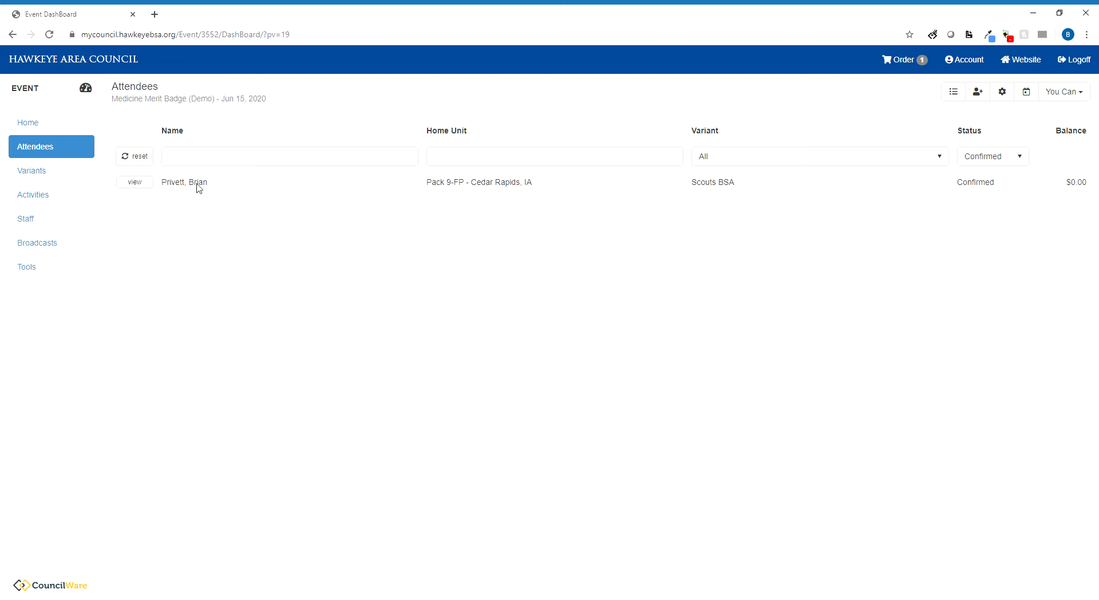
click(45, 174)
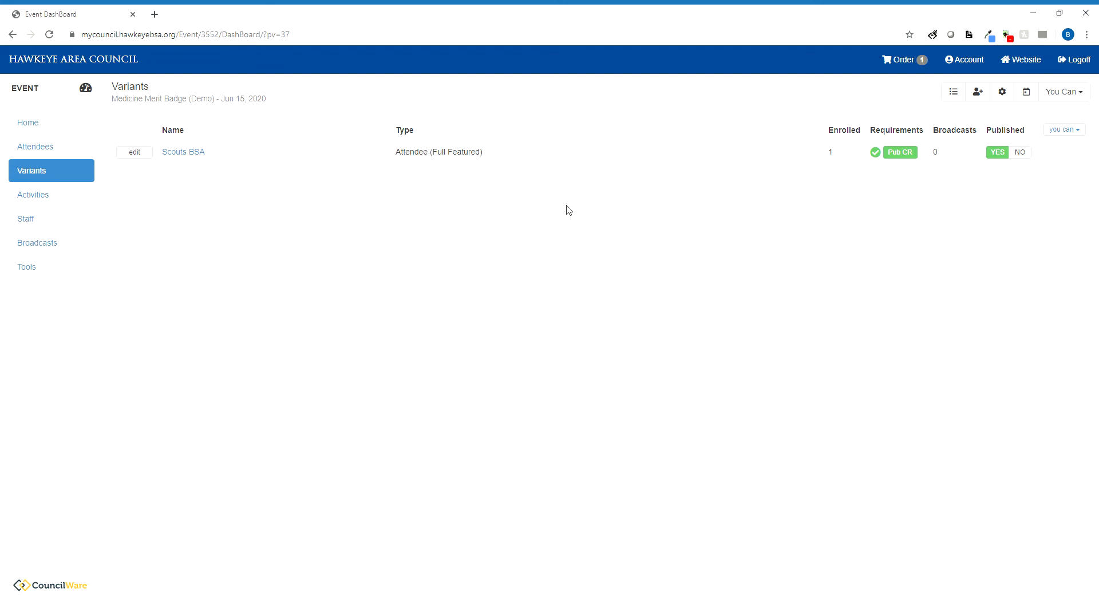
click(194, 155)
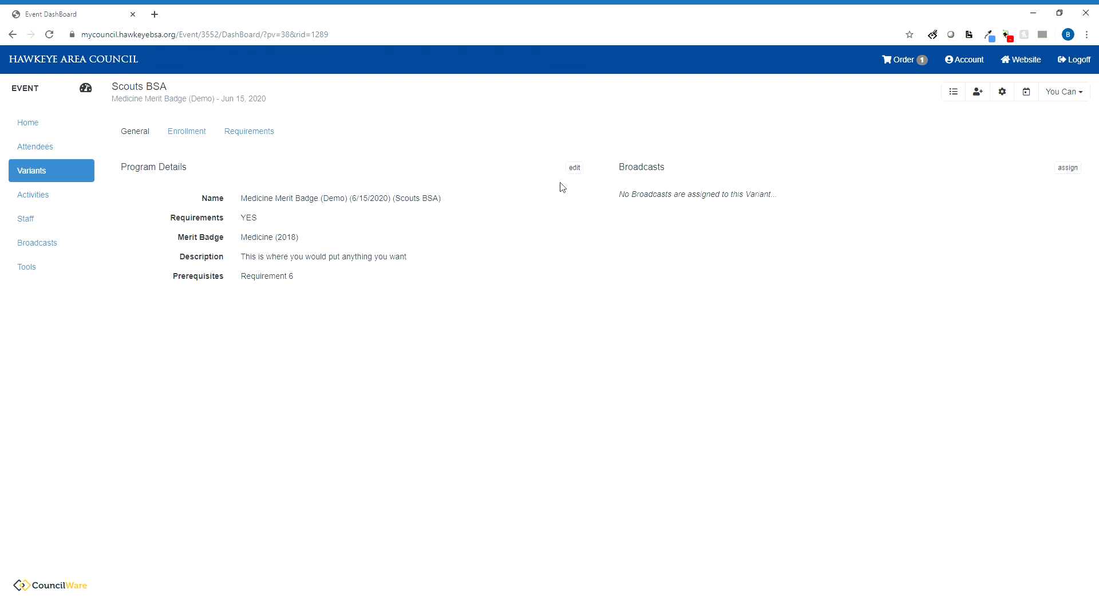
Inspect the variant's editable program details without saving, and view its enrollment list.
click(573, 172)
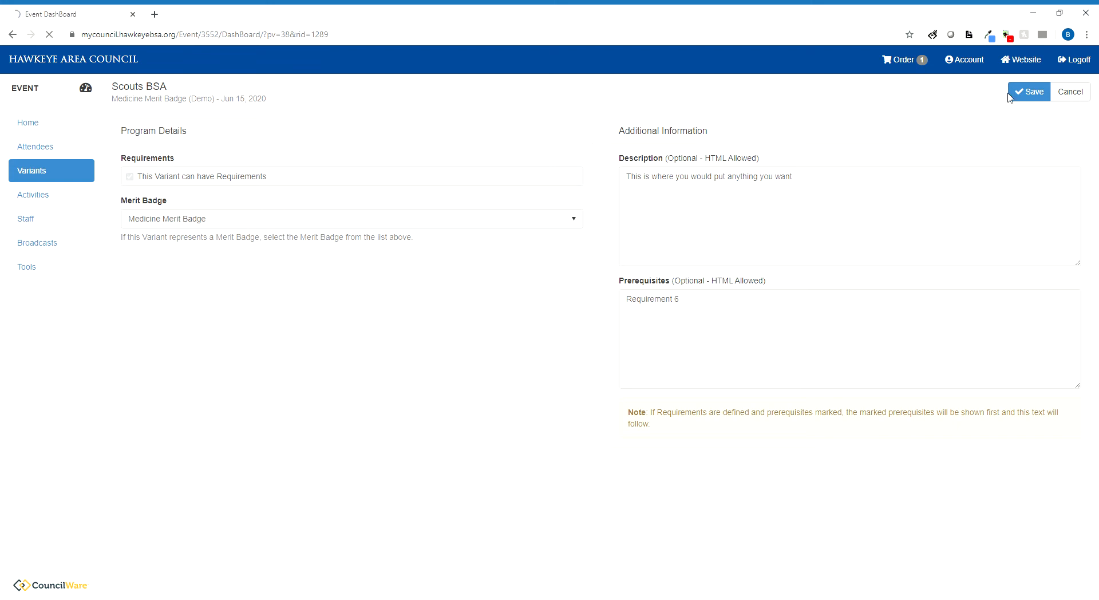
click(1068, 94)
click(194, 133)
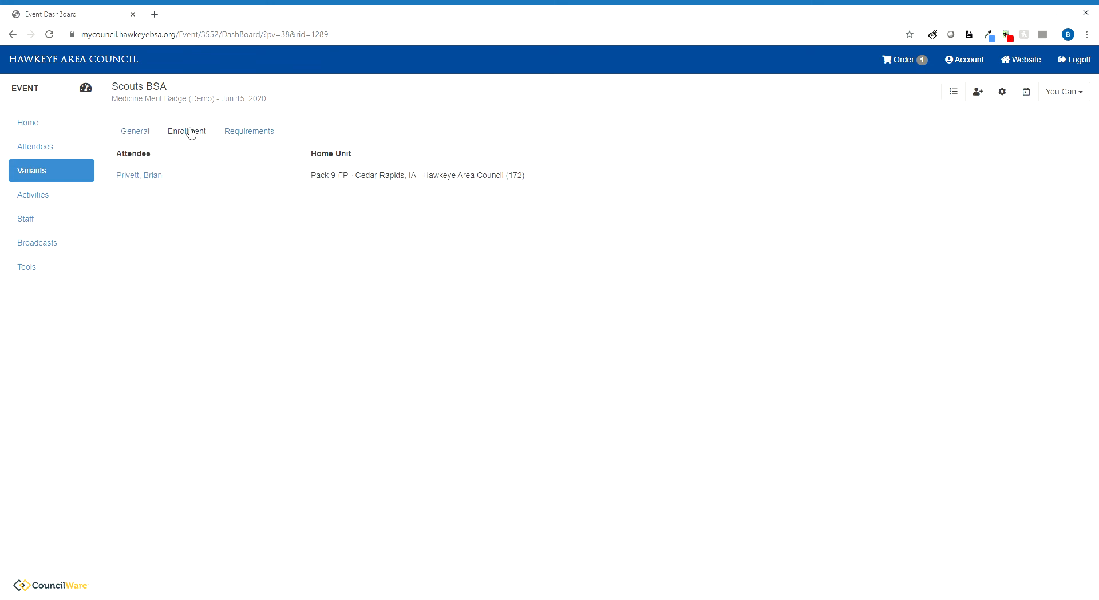
Examine the Scouts BSA variant's merit badge requirements, including which are published and which are marked as prerequisites.
click(231, 134)
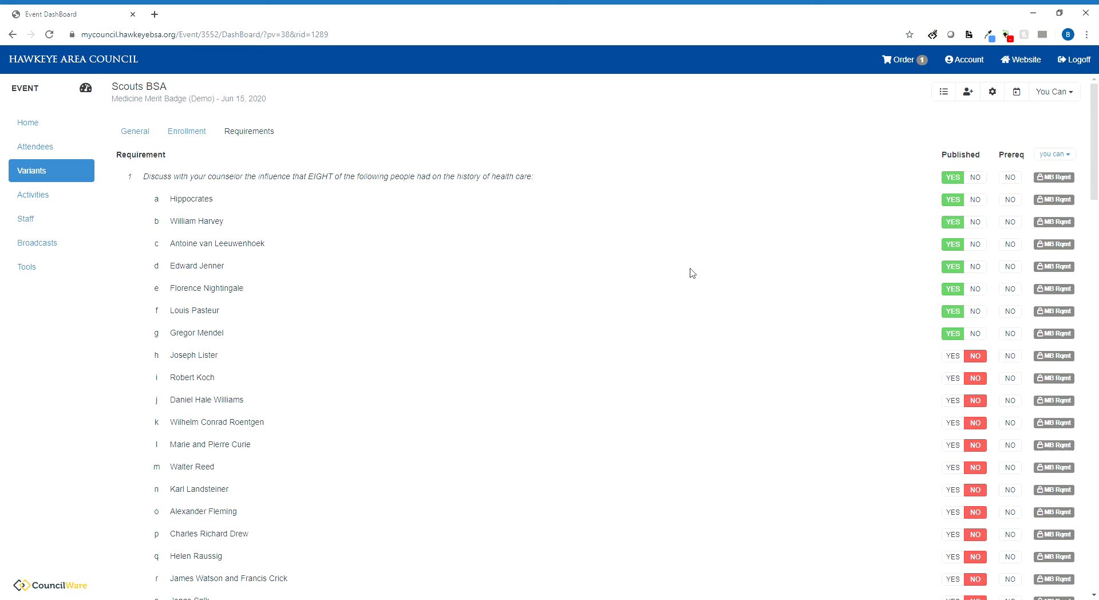
scroll(736, 220, down, 1)
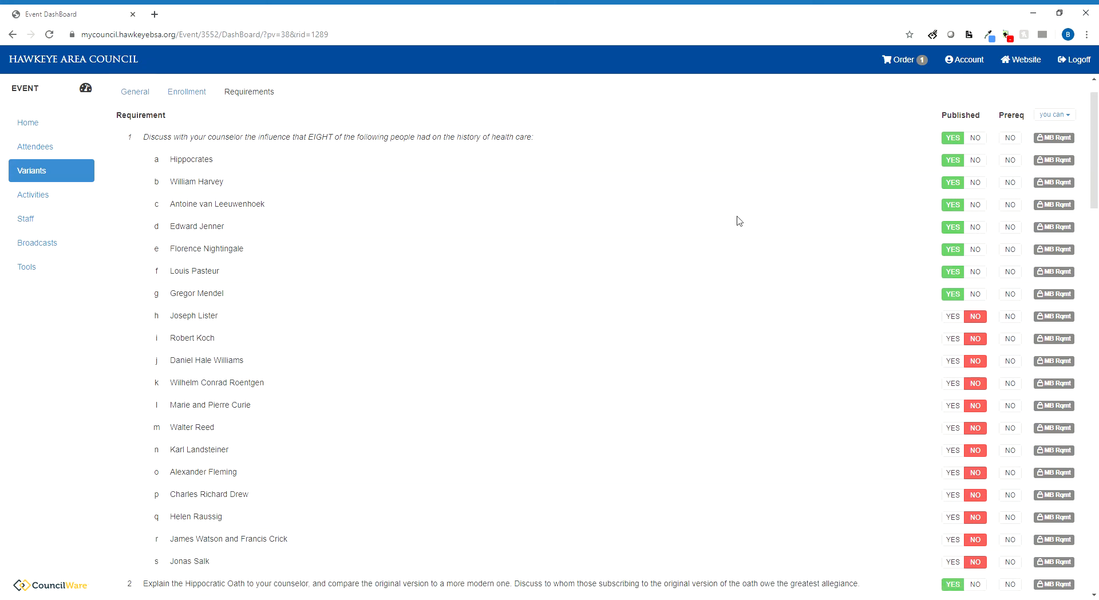
scroll(1015, 164, up, 1)
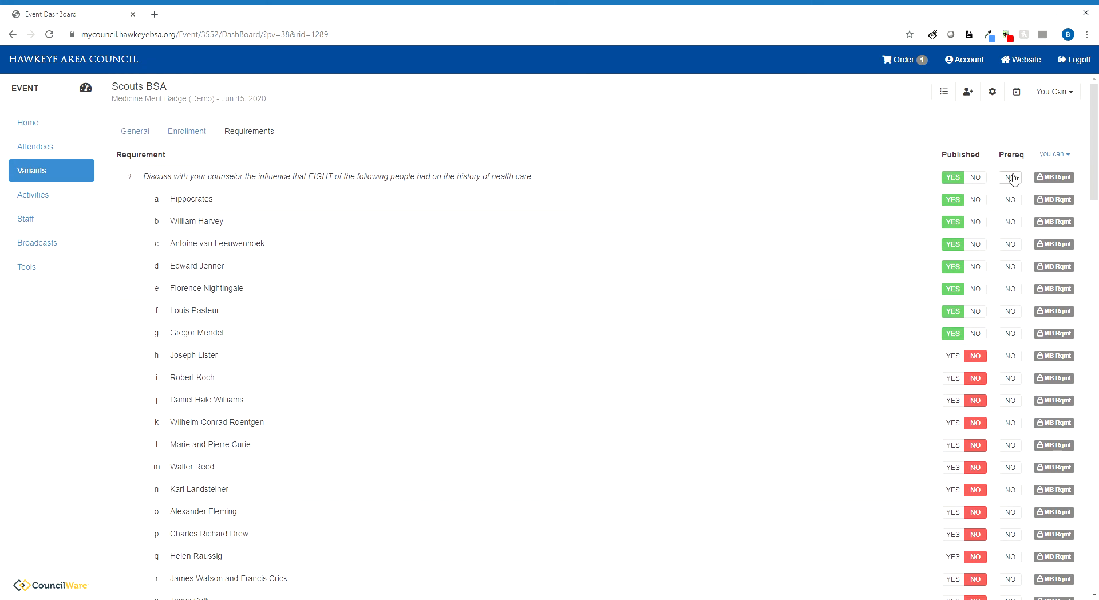
scroll(1009, 173, down, 8)
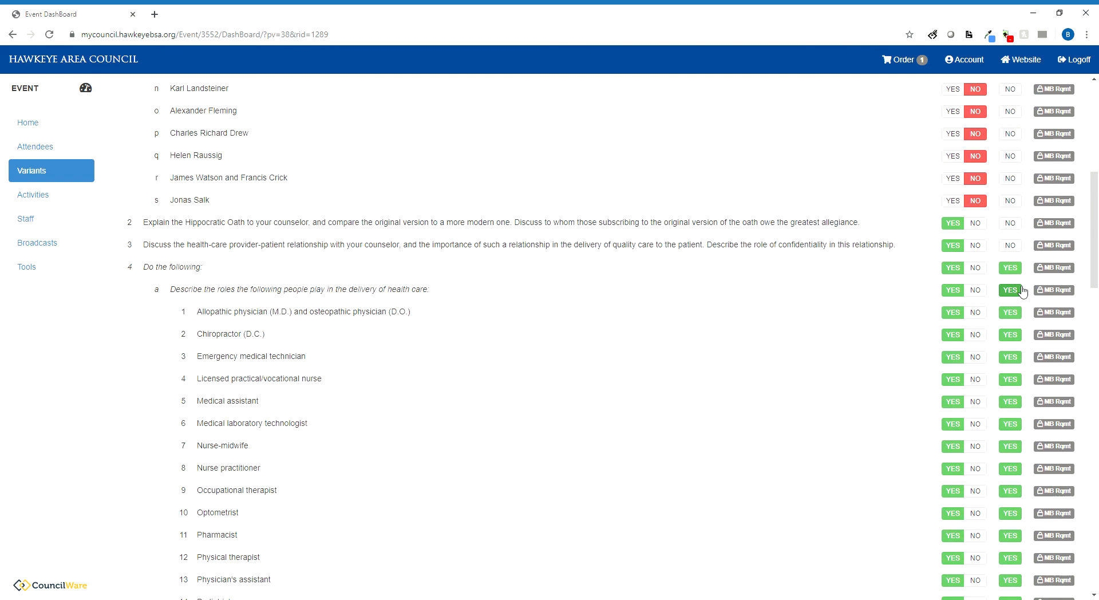
scroll(1023, 291, down, 2)
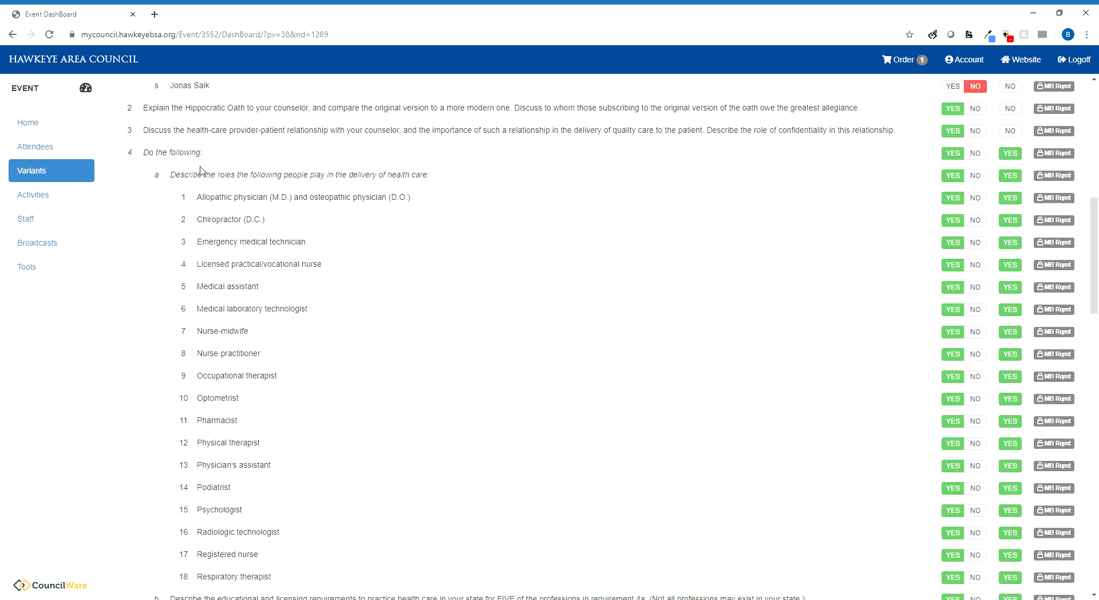
scroll(246, 281, down, 6)
scroll(853, 318, up, 9)
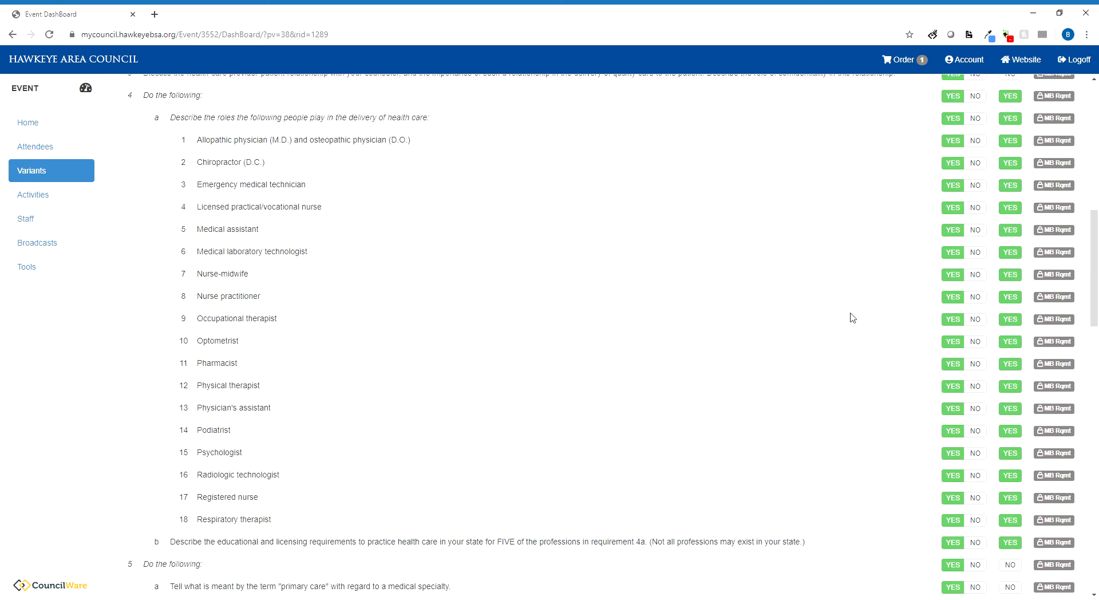
click(1013, 329)
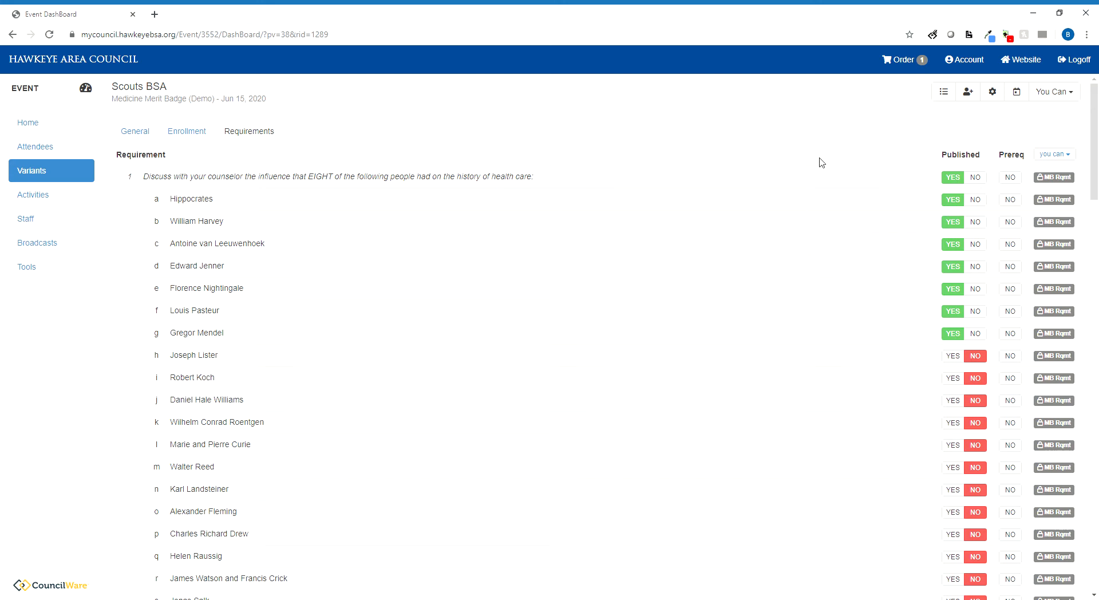
scroll(969, 309, down, 1)
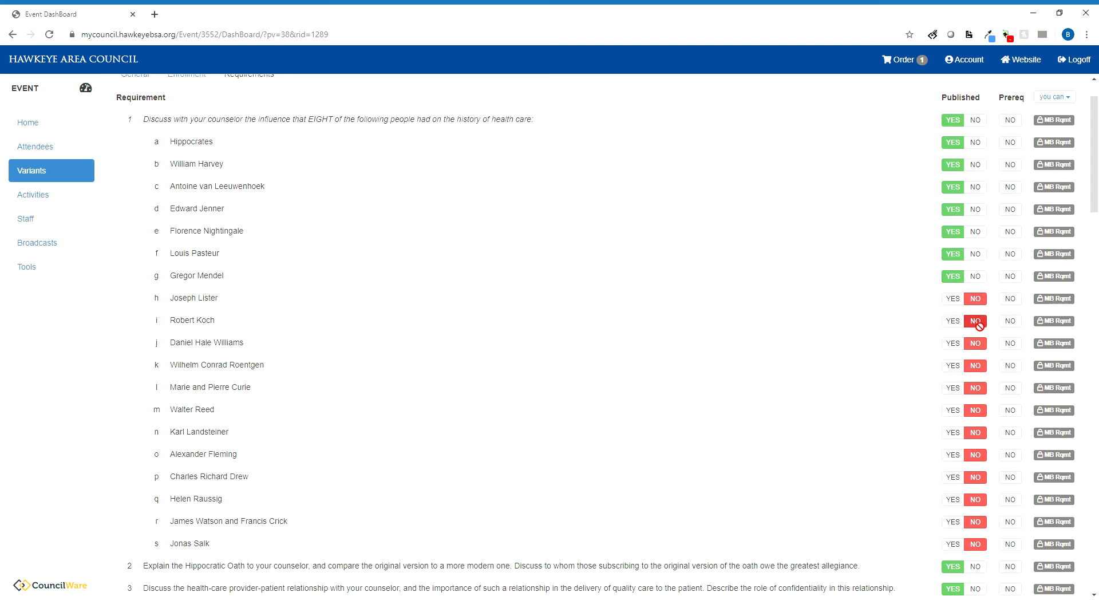
drag(976, 521, 976, 544)
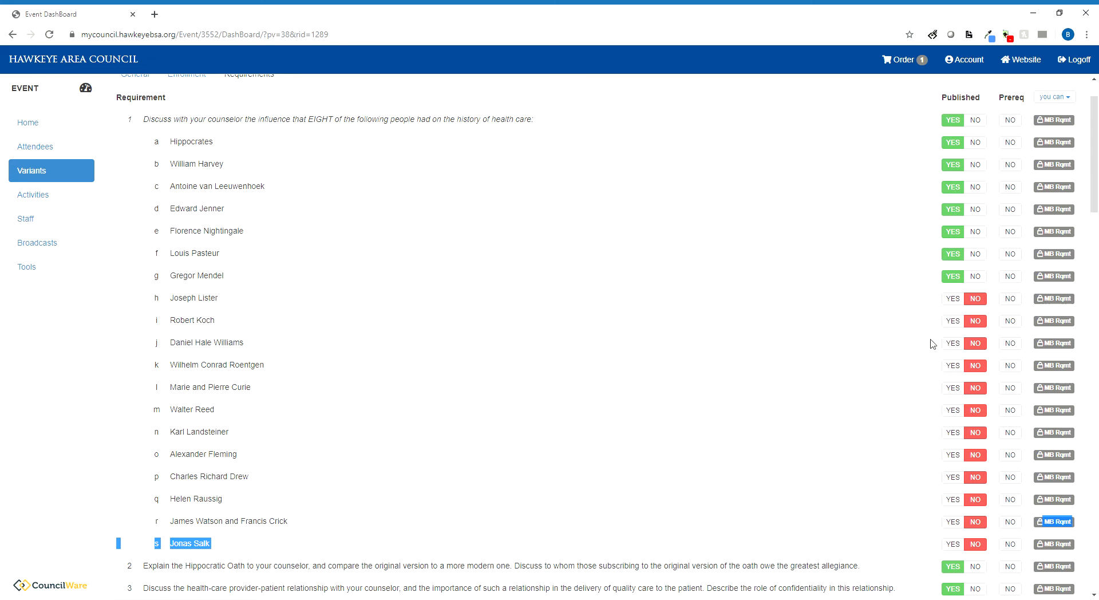
scroll(930, 343, up, 1)
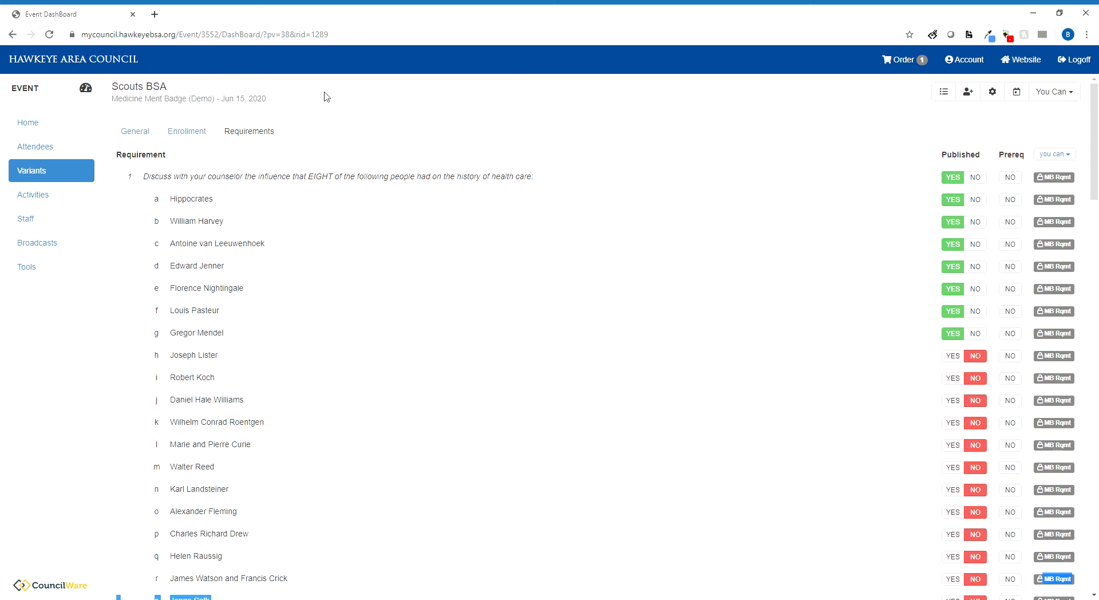
Start marking requirements complete for the Scouts BSA variant, trying check ALL and clear ALL on the completion grid.
click(1076, 91)
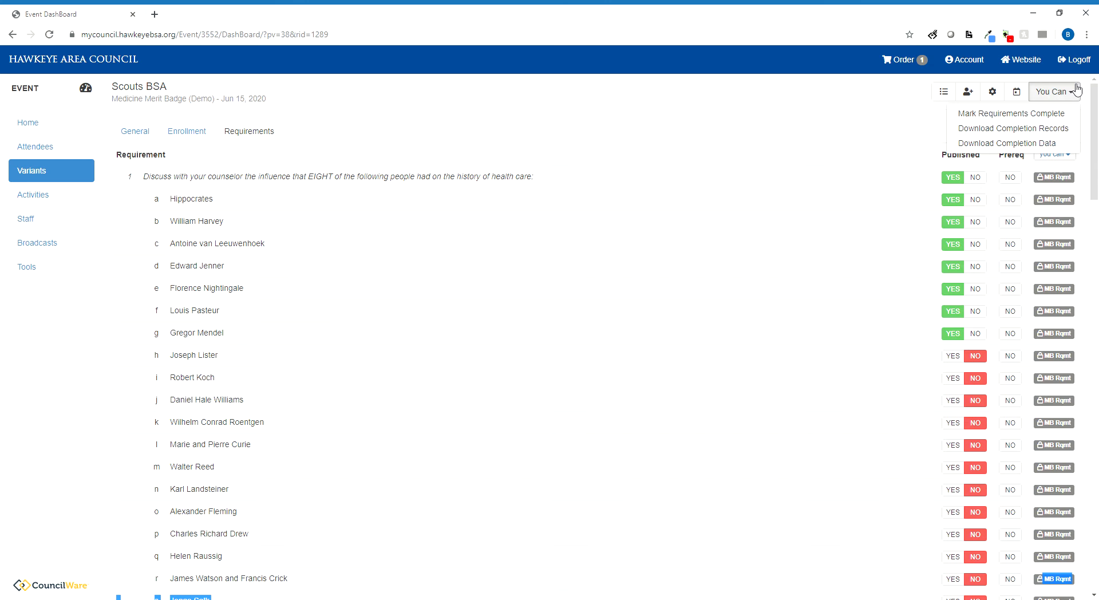
click(1034, 118)
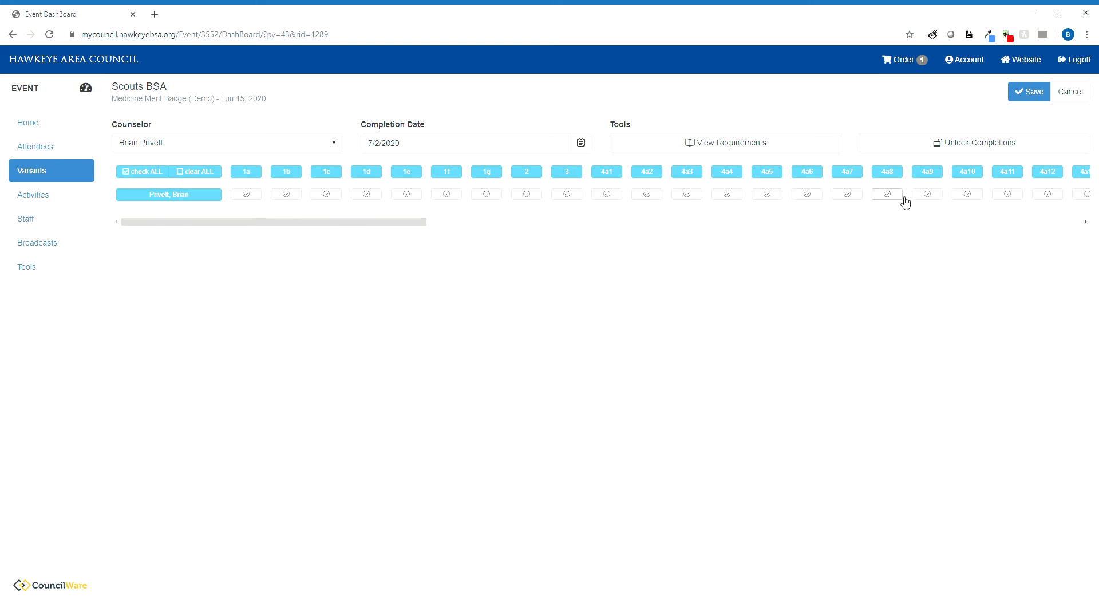
click(133, 174)
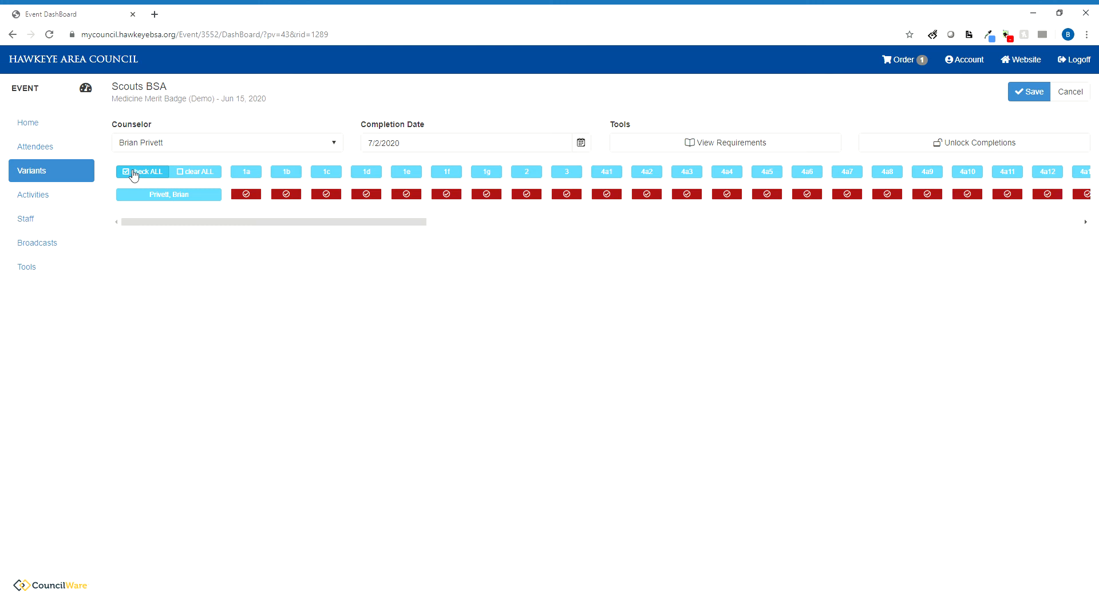
click(212, 176)
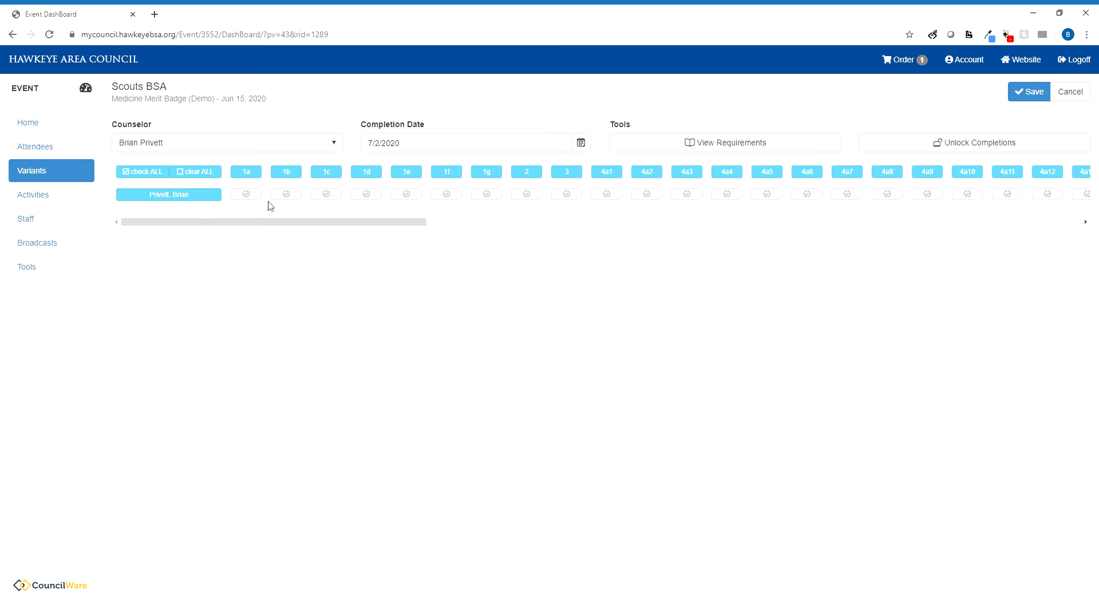
Mark requirements 1a through 1f, 3 and 4a1 individually as complete for the attendee.
click(252, 197)
click(283, 198)
click(325, 197)
click(367, 196)
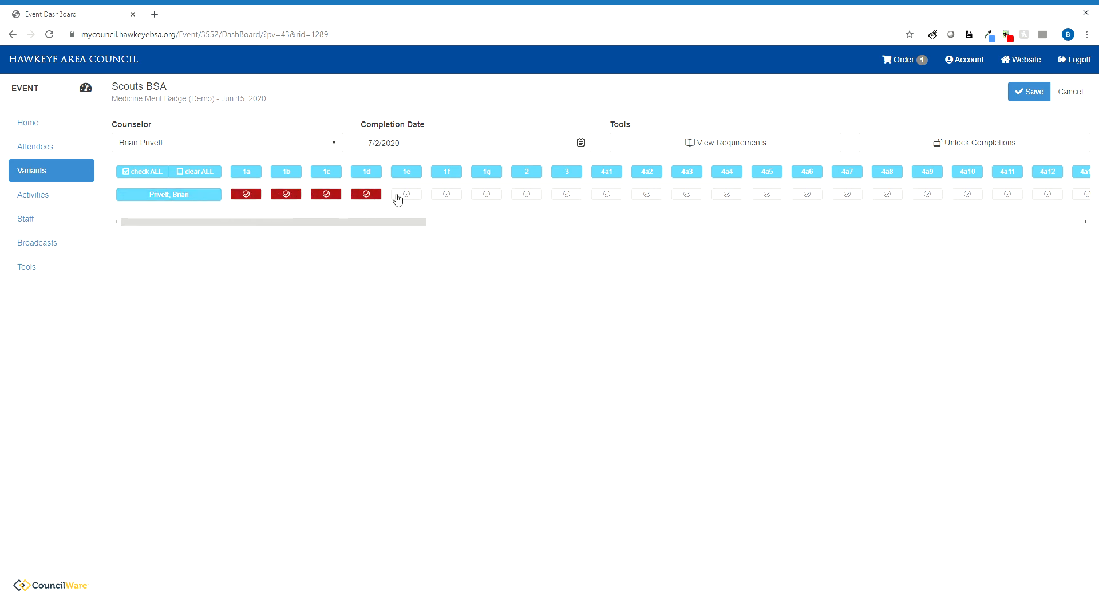
click(422, 198)
click(443, 198)
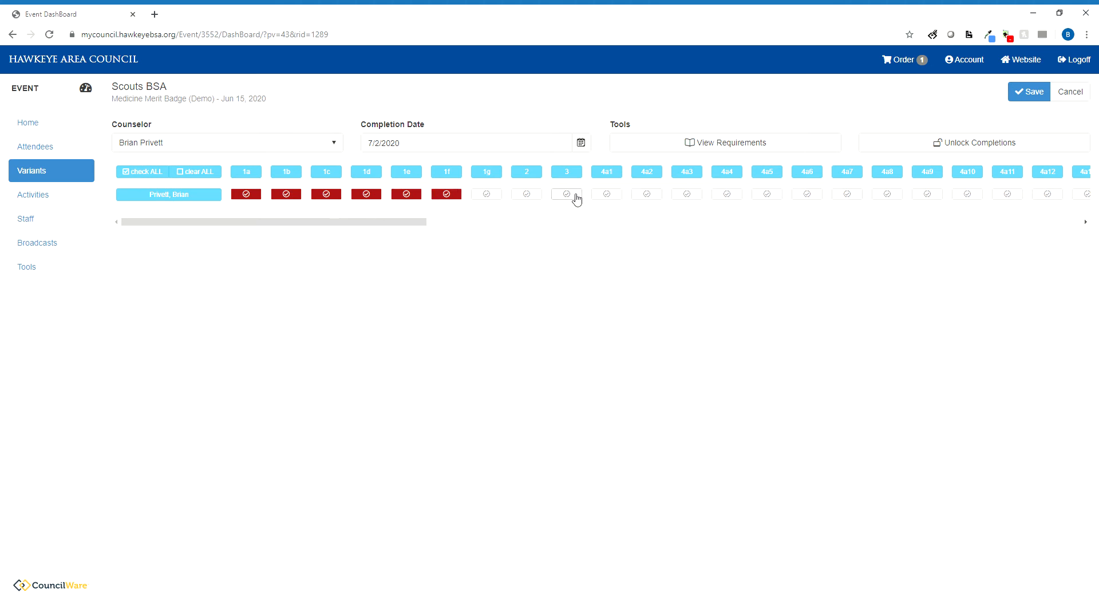
click(569, 195)
click(604, 194)
Toggle the attendee's entire requirement row on and off, leaving every requirement marked complete.
click(206, 198)
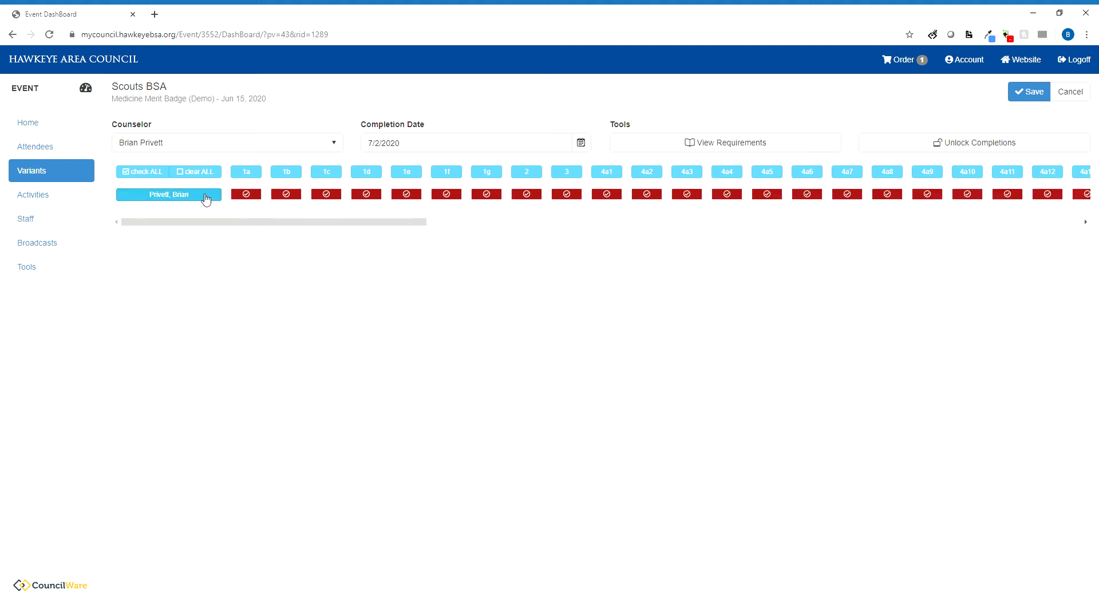
click(197, 197)
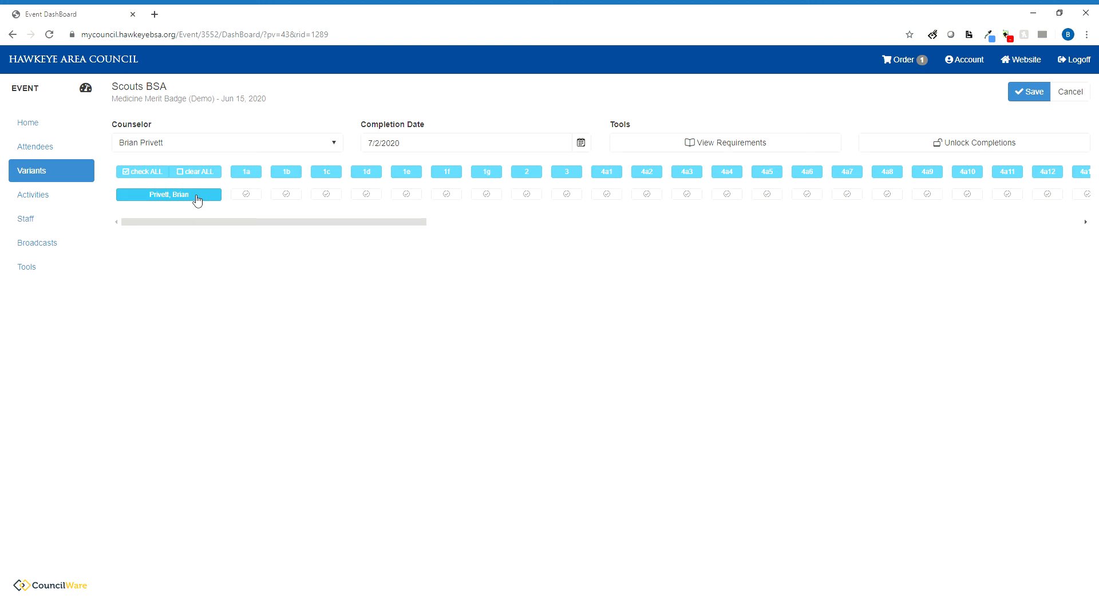
click(197, 197)
click(198, 196)
click(197, 195)
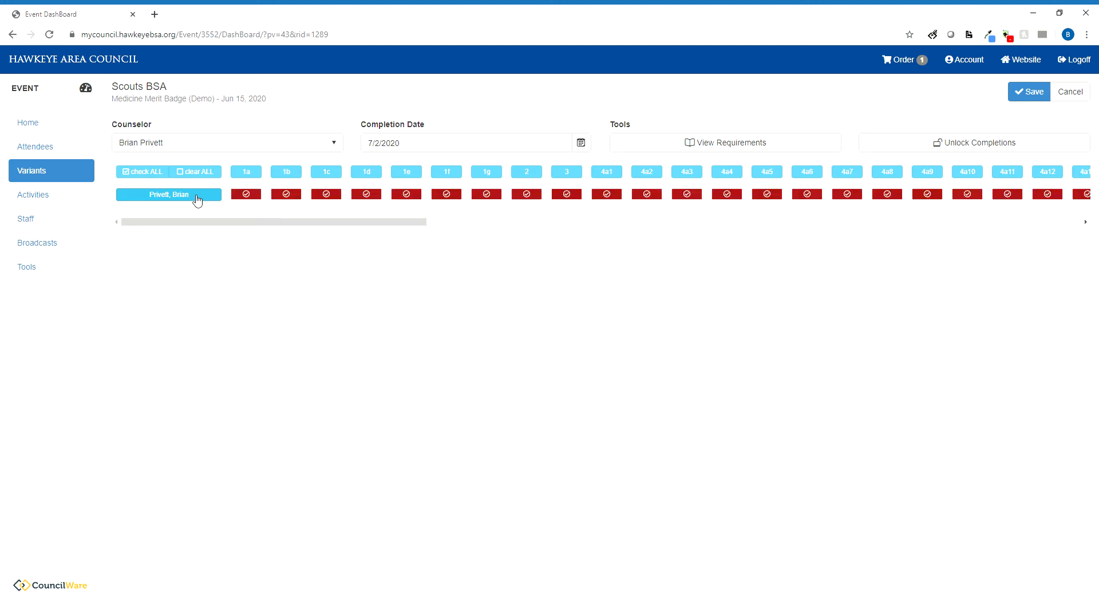
click(198, 198)
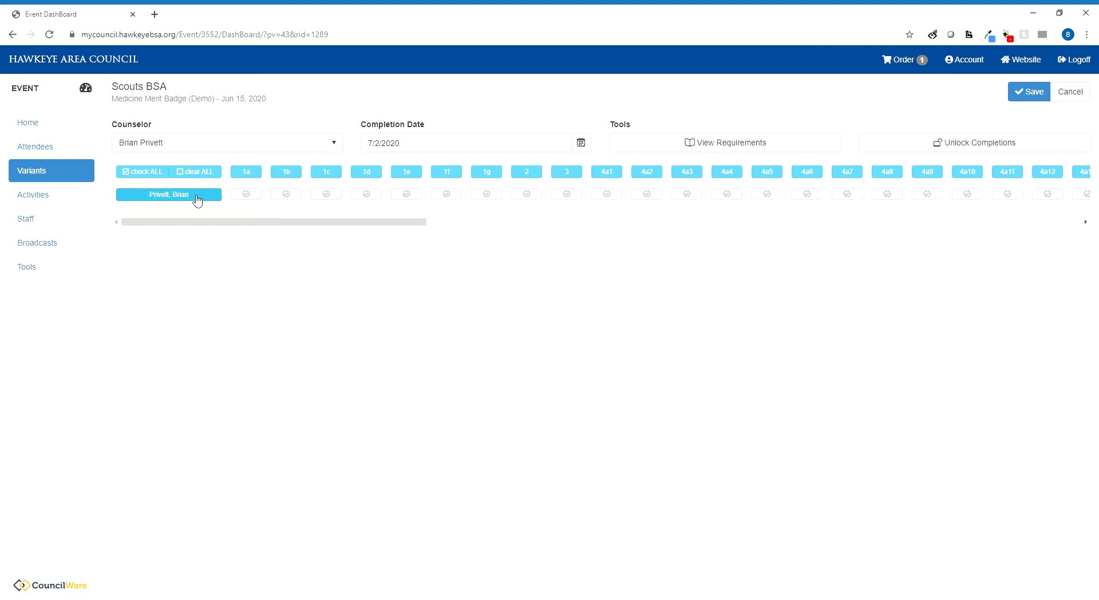
click(197, 197)
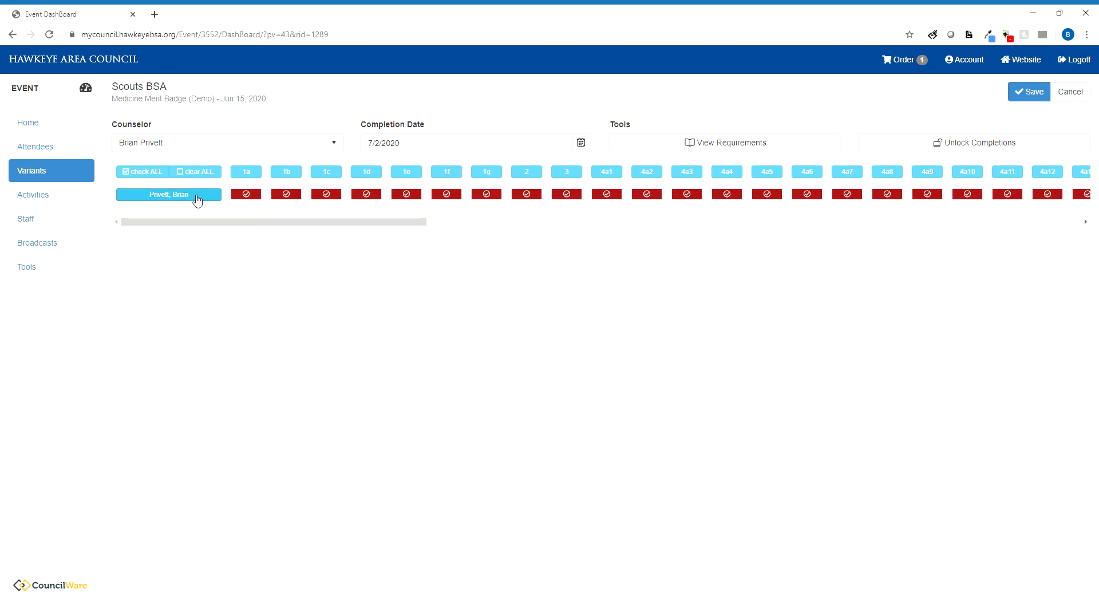
click(197, 197)
click(198, 197)
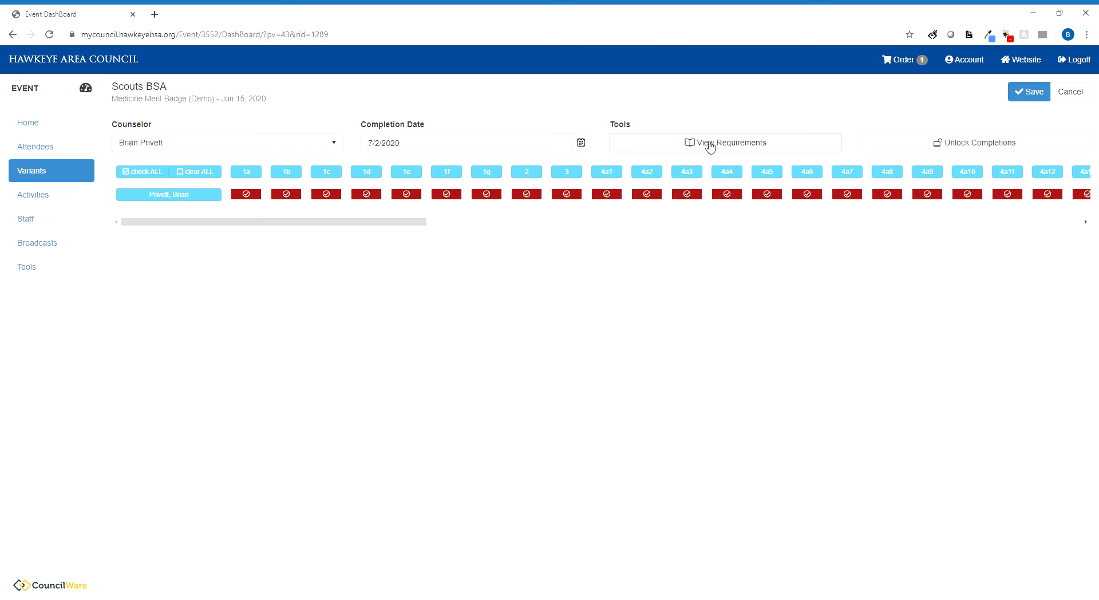
Review the full Medicine (2018) requirement text, including the unpublished items, from the completion grid.
click(722, 145)
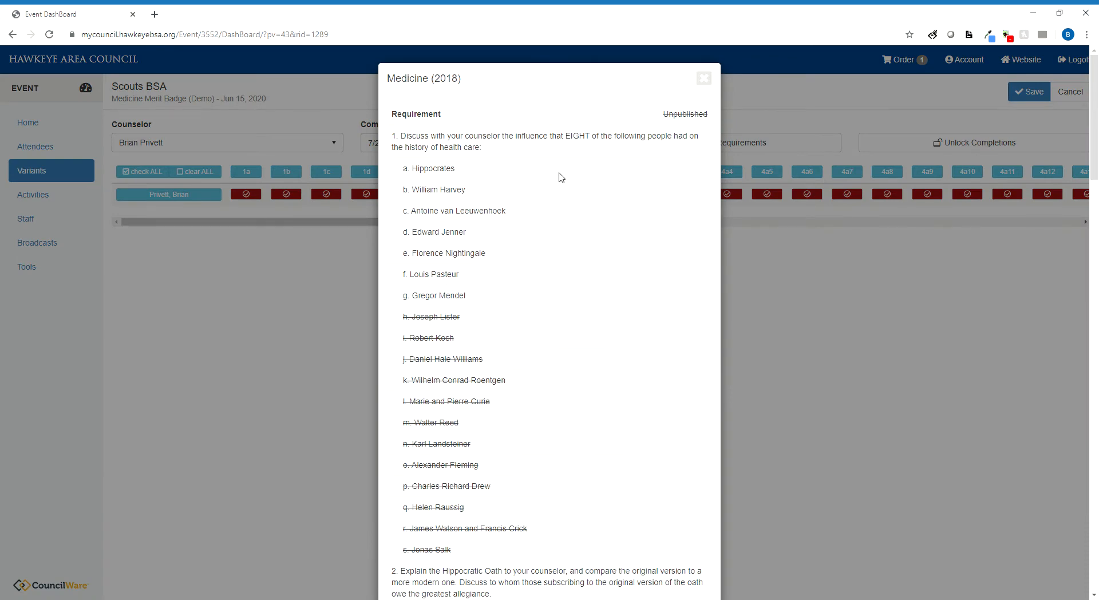
scroll(561, 177, down, 9)
scroll(563, 171, up, 4)
scroll(561, 172, up, 3)
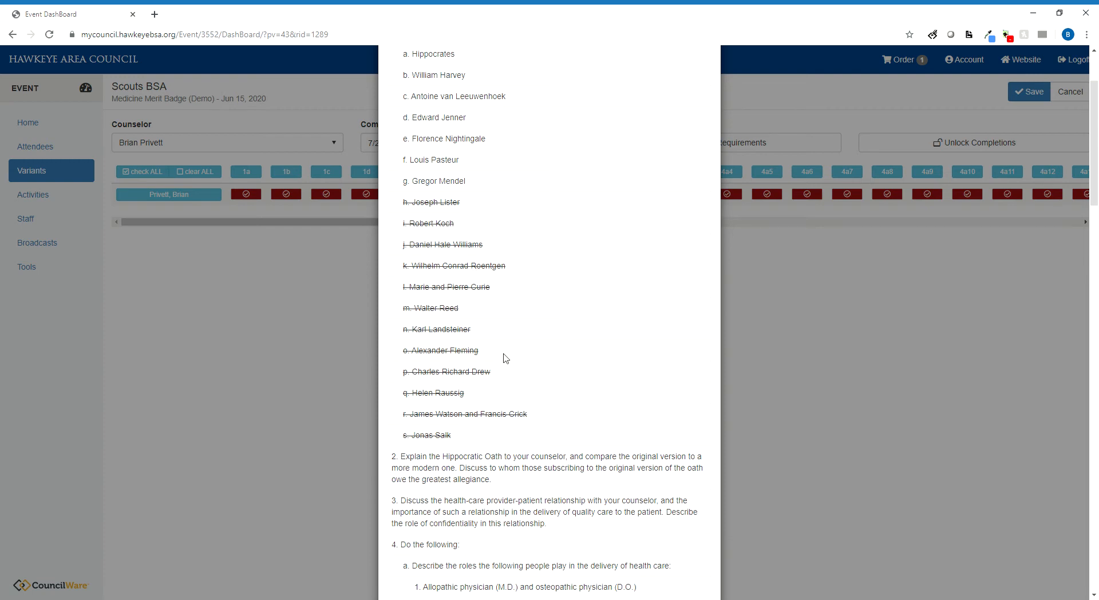
Read through the rest of the Medicine requirements, covering the health care roles, the medical specialties and requirements 7 through 9.
scroll(502, 355, down, 10)
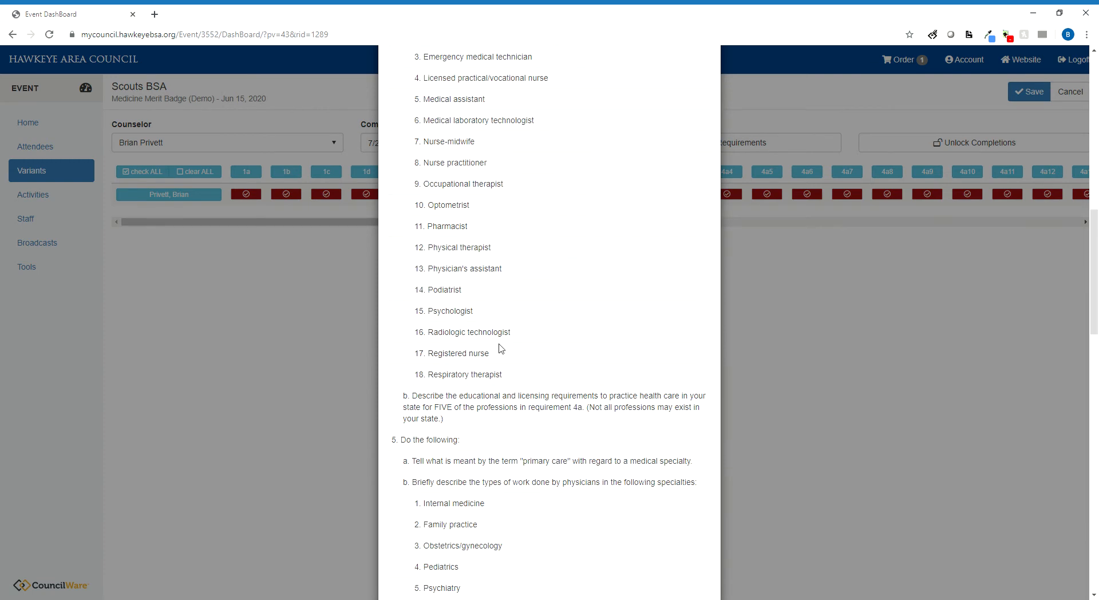
scroll(502, 344, down, 20)
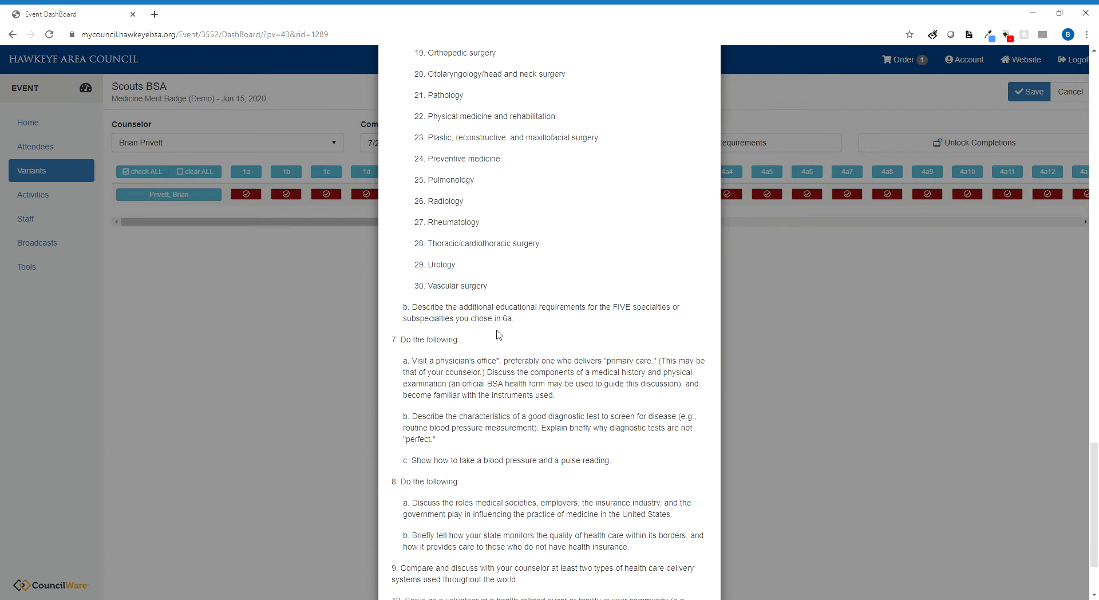
scroll(503, 332, up, 20)
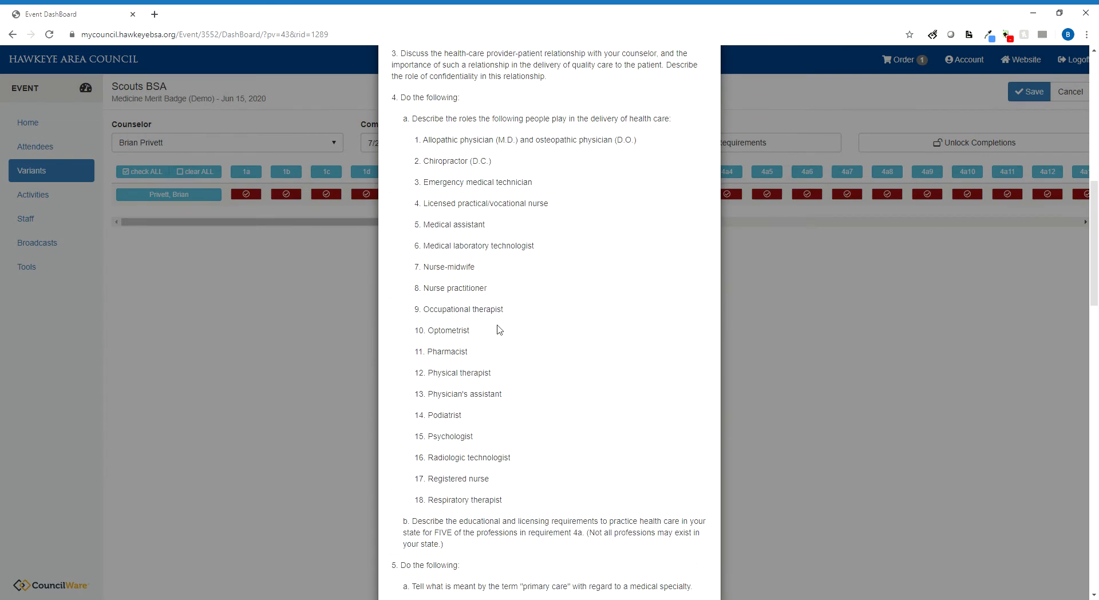
scroll(497, 329, up, 5)
scroll(498, 330, down, 2)
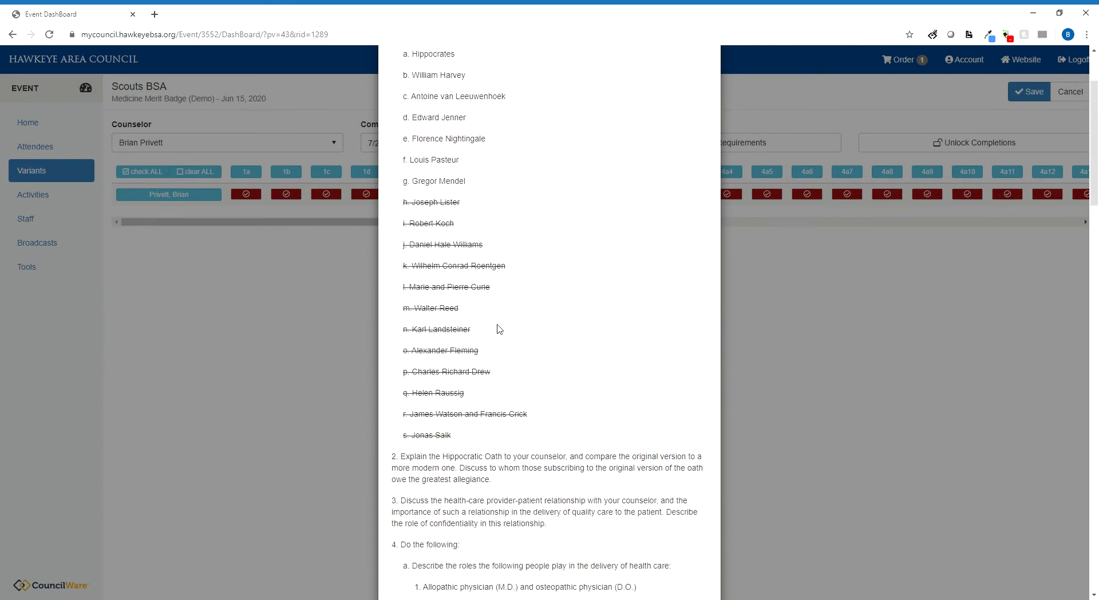
scroll(497, 329, down, 10)
scroll(498, 326, up, 3)
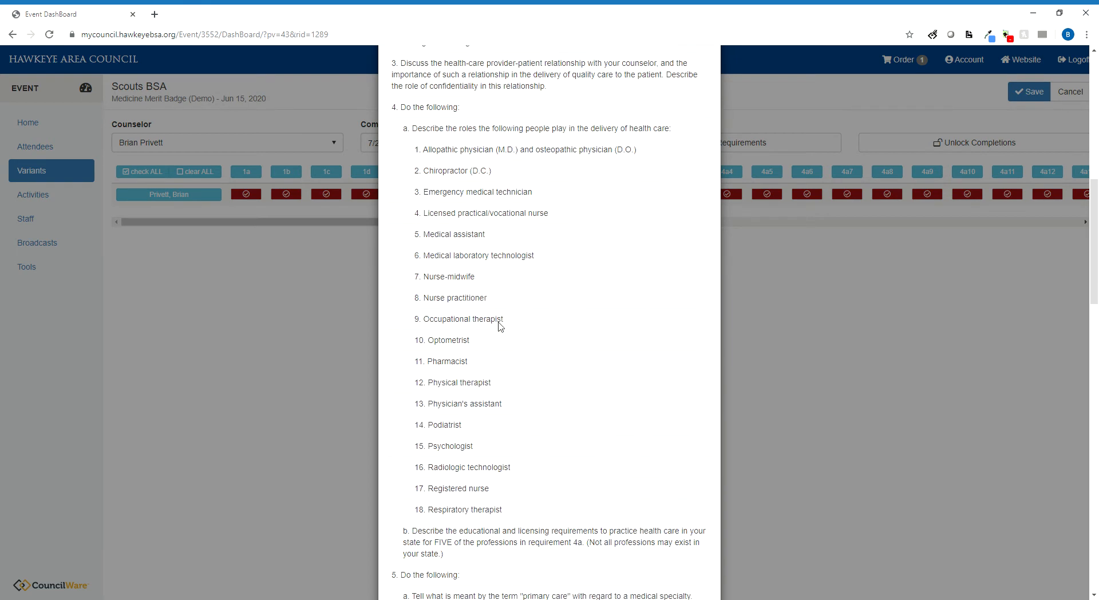
scroll(502, 326, down, 4)
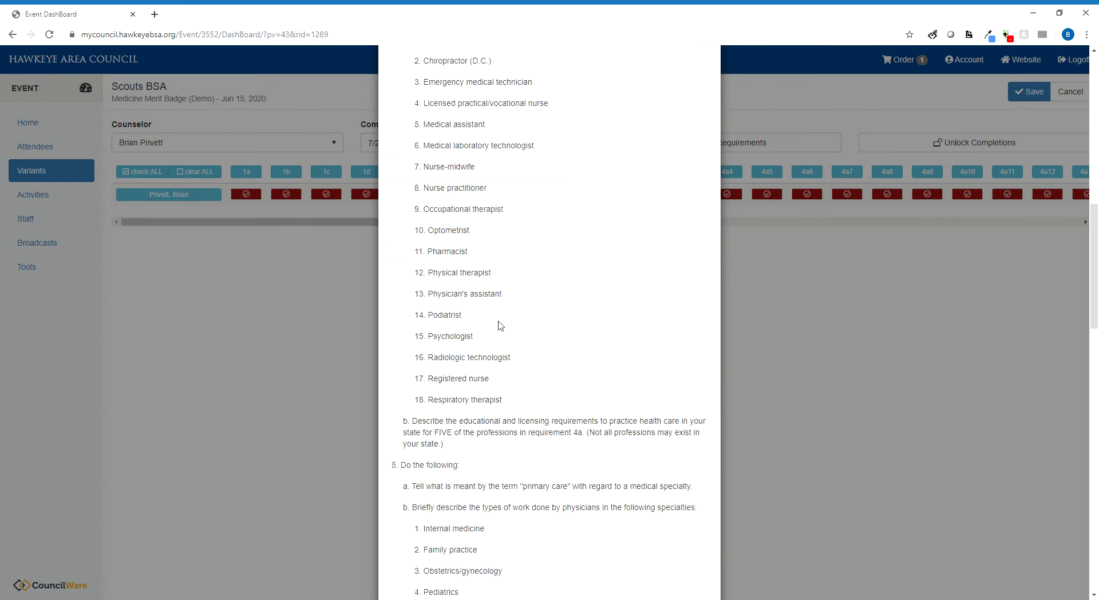
scroll(498, 326, down, 5)
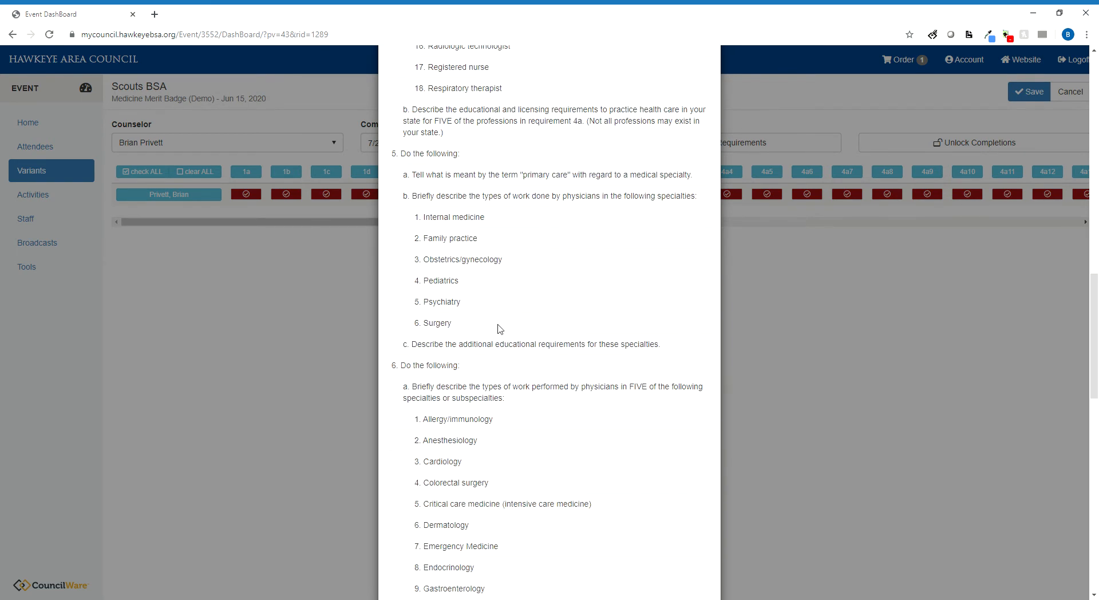
Close the requirement text and save the Scouts BSA requirement completions.
click(859, 322)
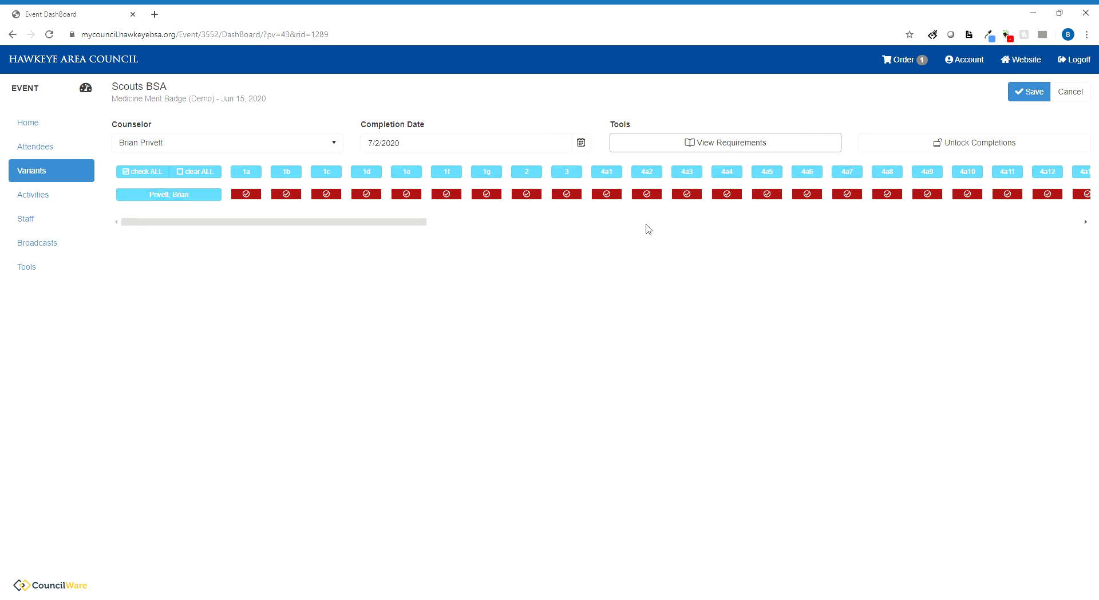
click(1044, 90)
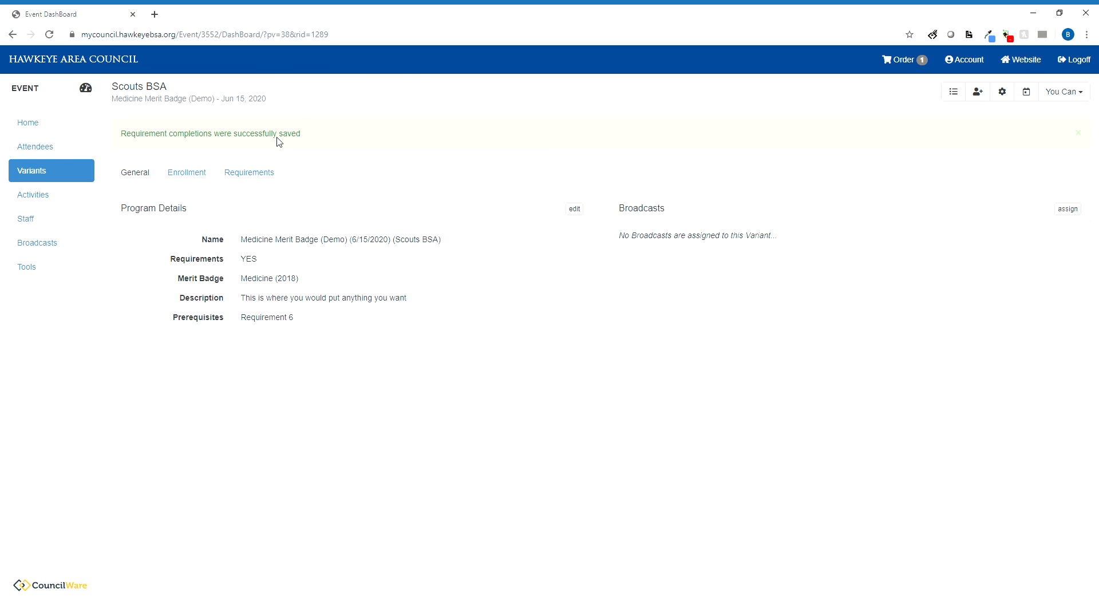
Check the enrolled attendee's Medicine Merit Badge requirement progress from the variant's enrollment list, and return to the Scouts BSA variant.
click(197, 179)
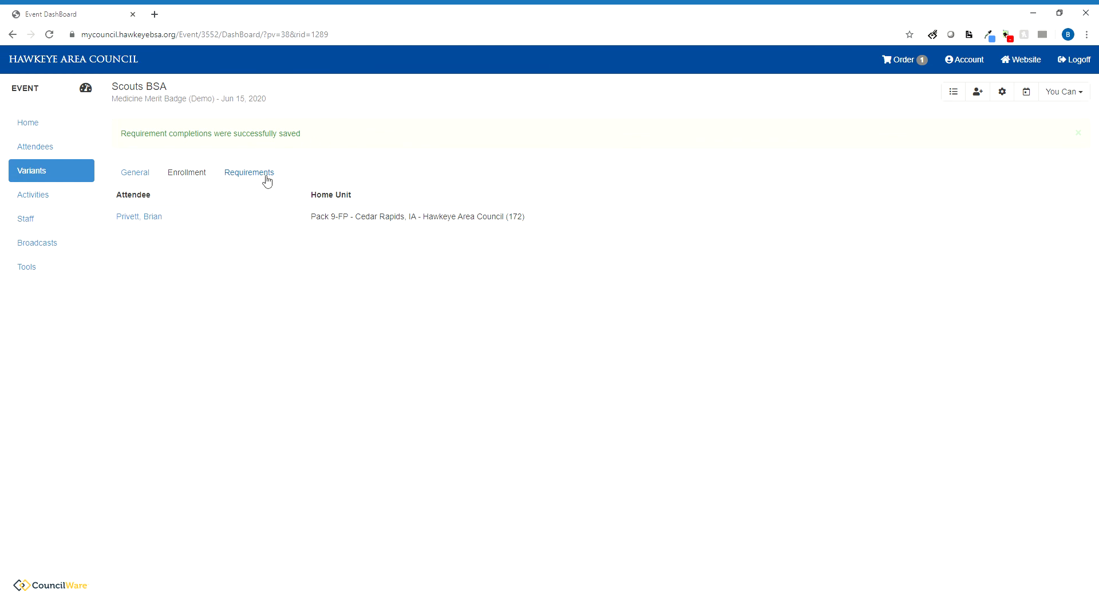
click(146, 218)
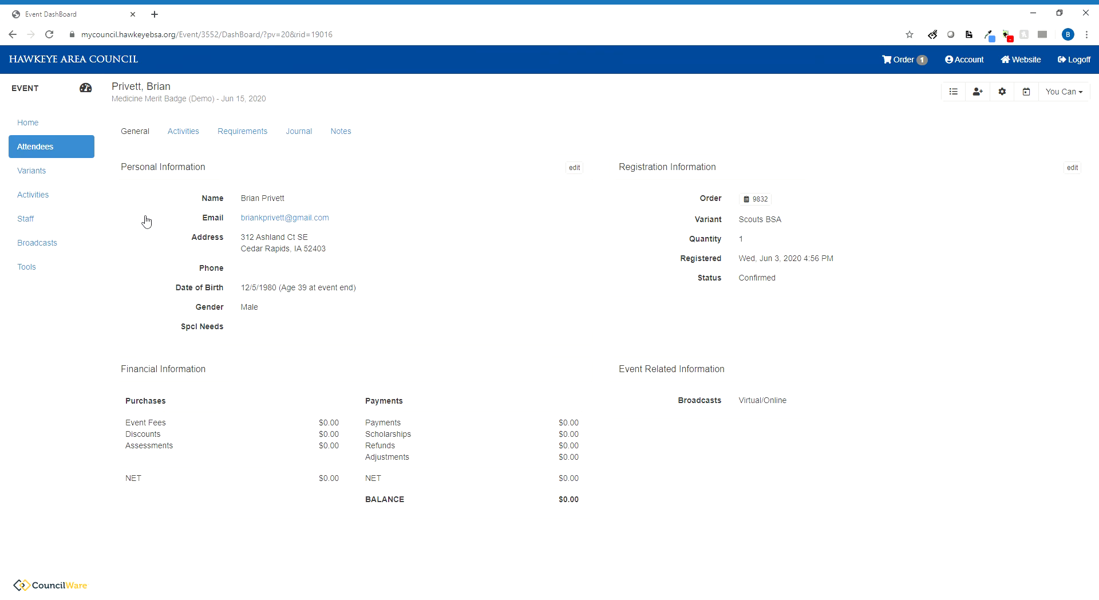
click(252, 133)
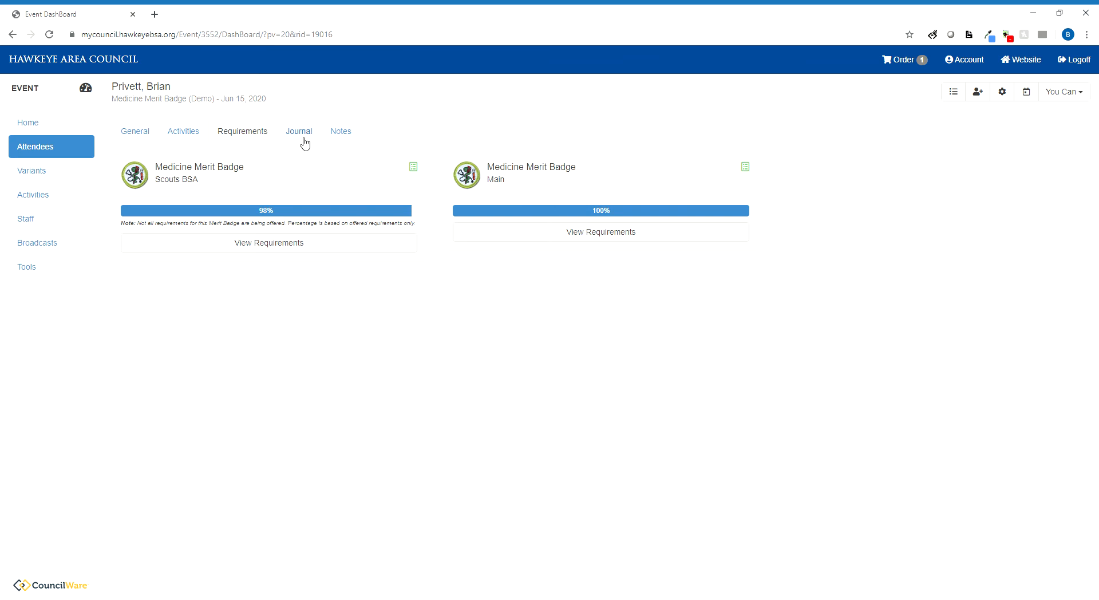
click(11, 35)
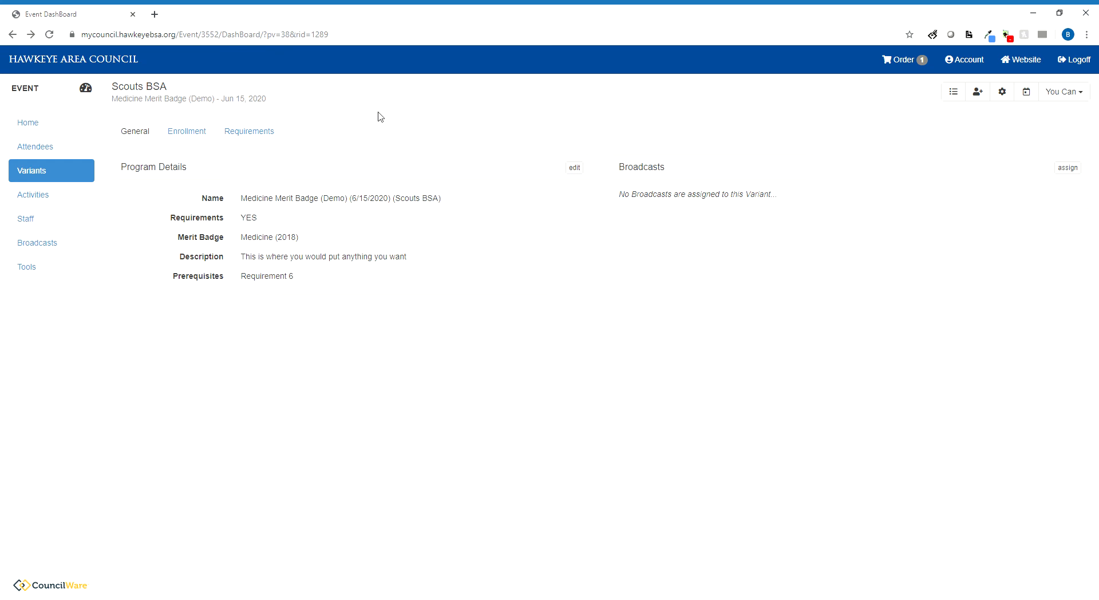
Review the event's Zoom broadcast by following its link, and open its details to examine the External URL and Embed Code.
click(38, 248)
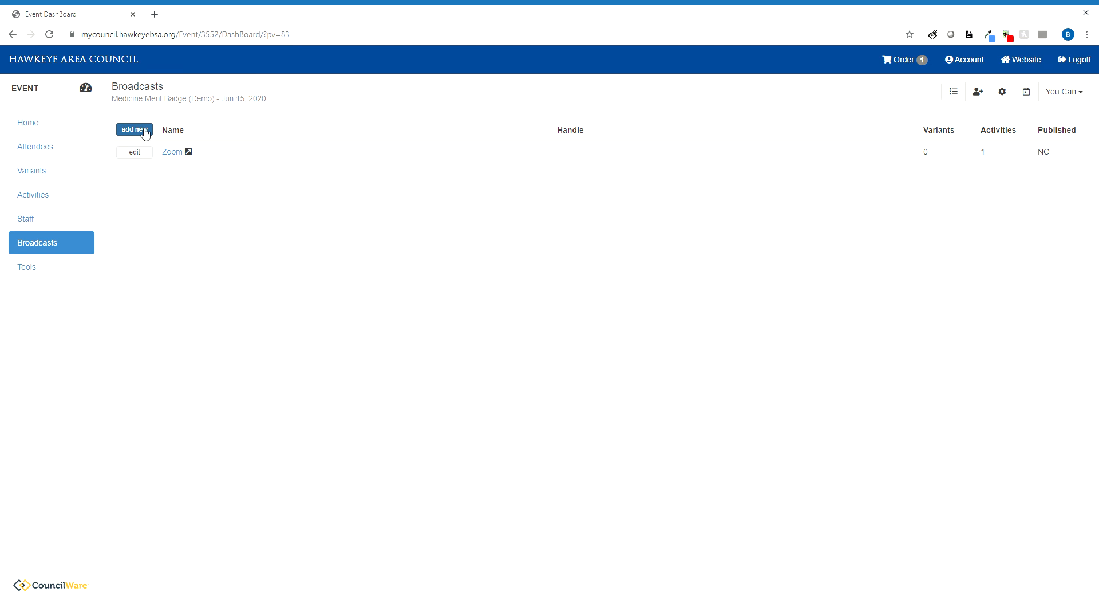
click(172, 152)
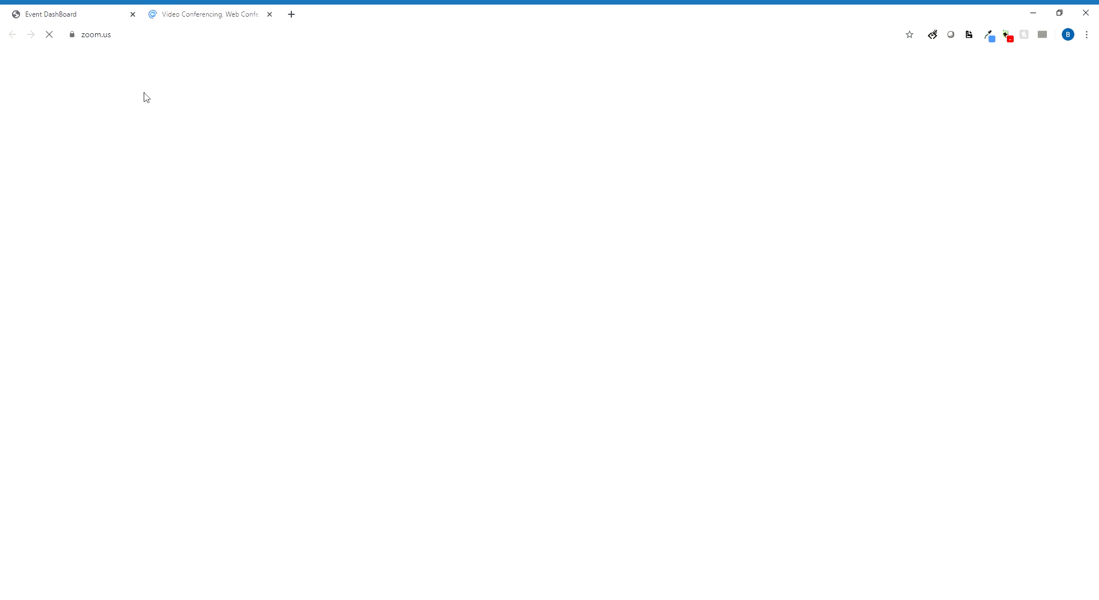
click(71, 16)
click(145, 153)
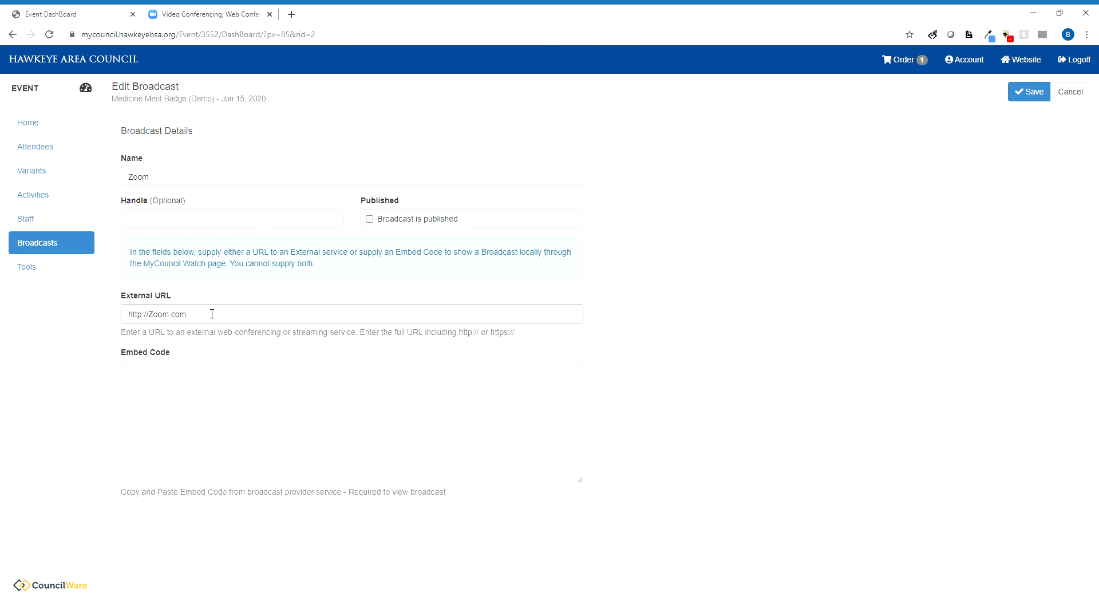
click(167, 369)
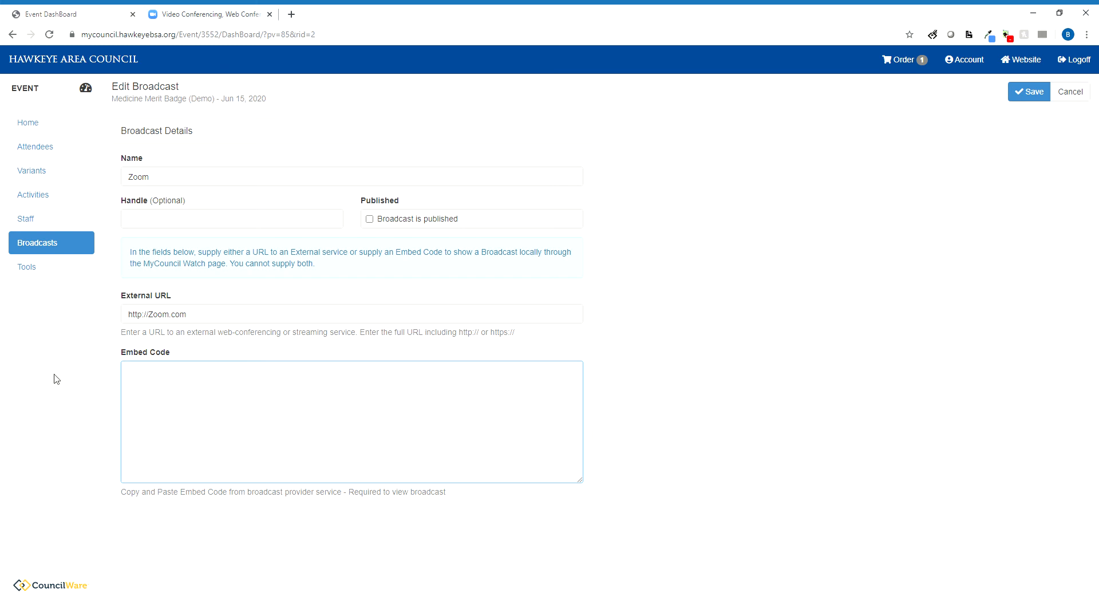
Look over the General Email to Attendees form, including its Send To recipient options and the message area.
click(38, 274)
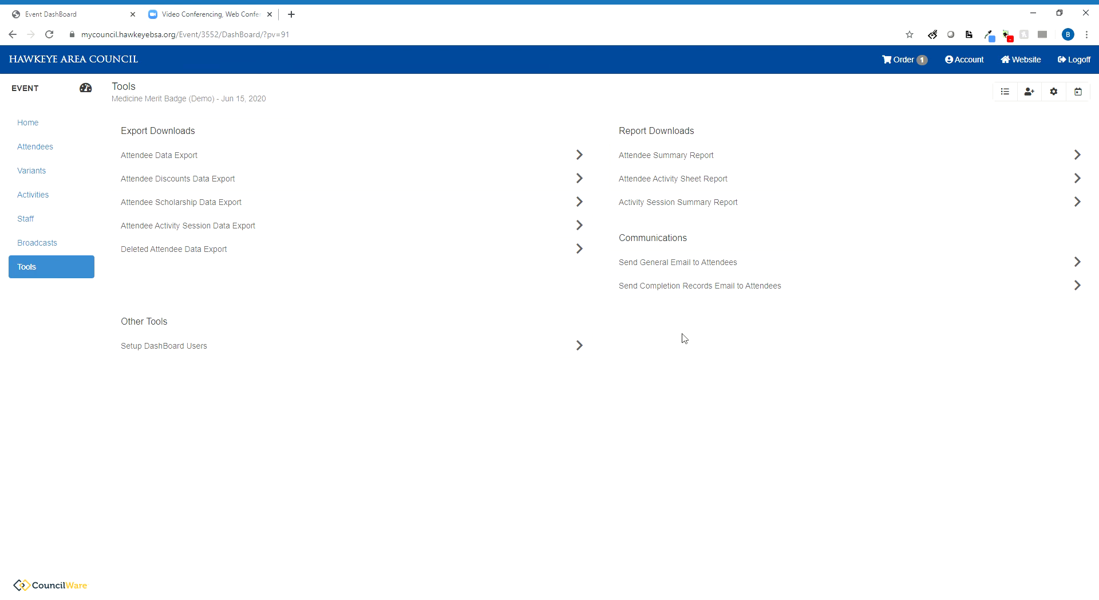
click(678, 262)
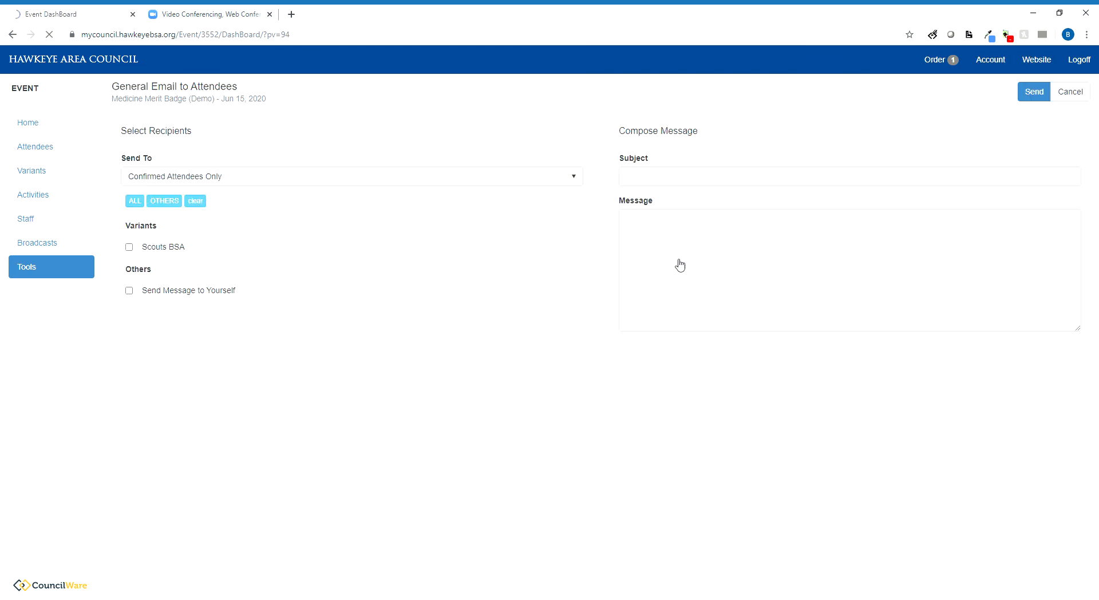
click(295, 181)
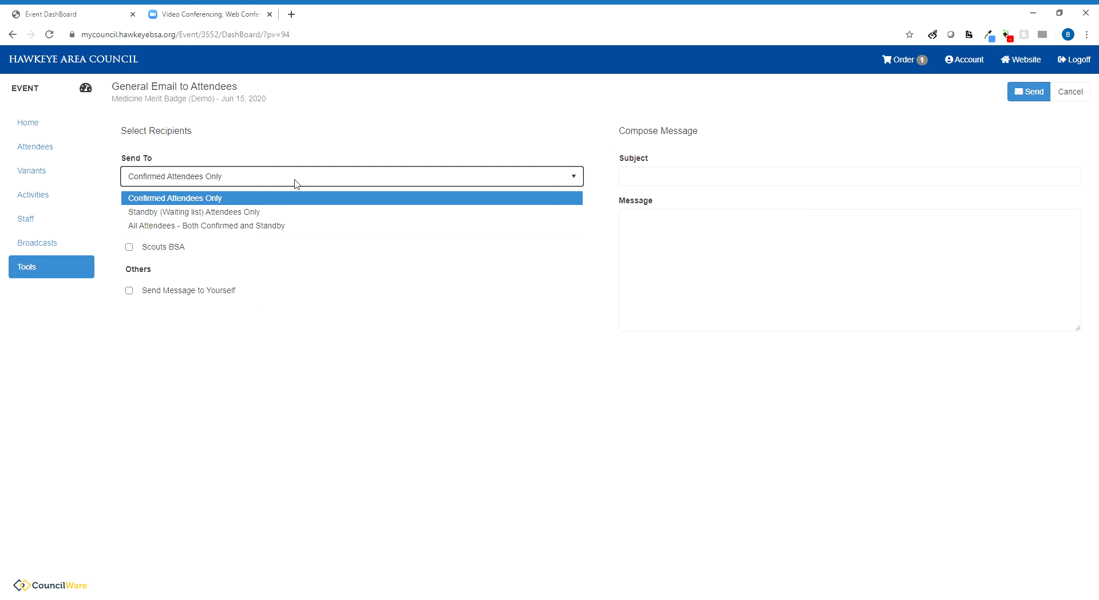
click(296, 184)
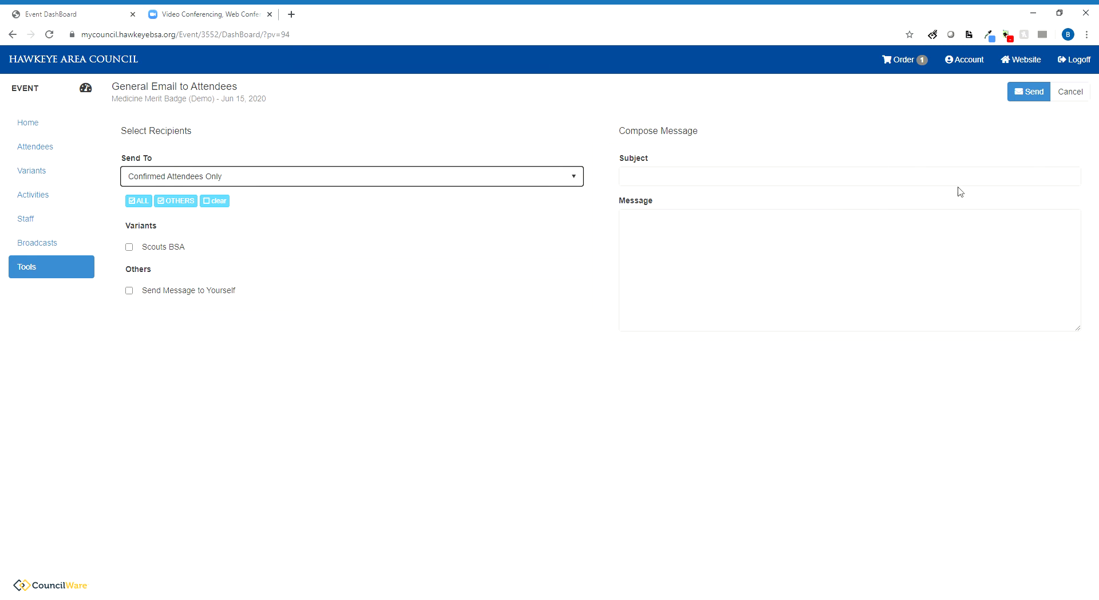
click(715, 249)
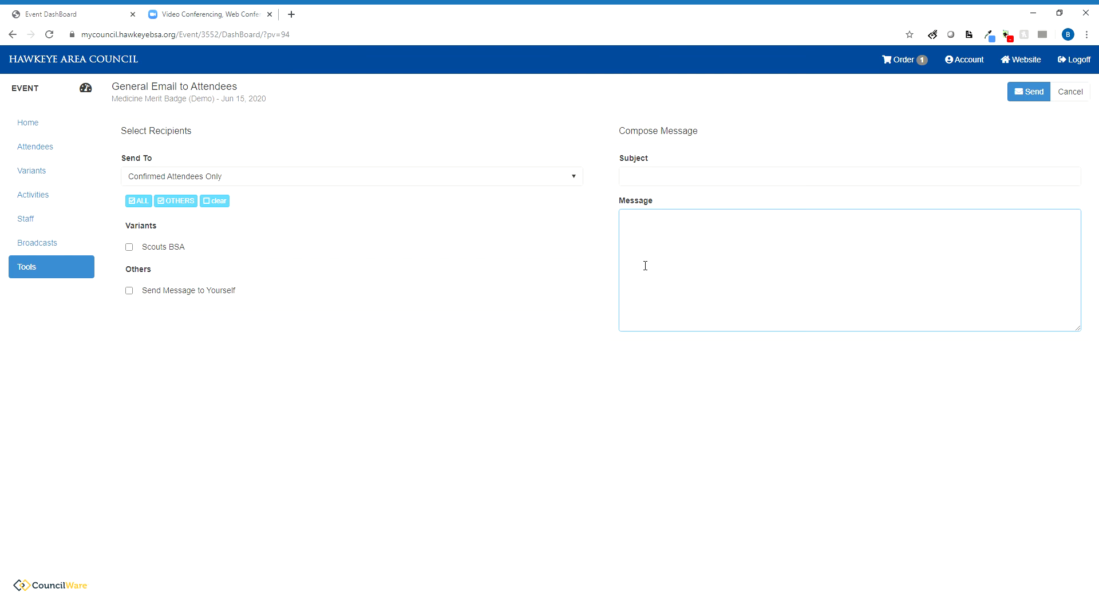
Look over the Attendee Completion Records Email form, including its variant recipients and optional comments.
click(26, 268)
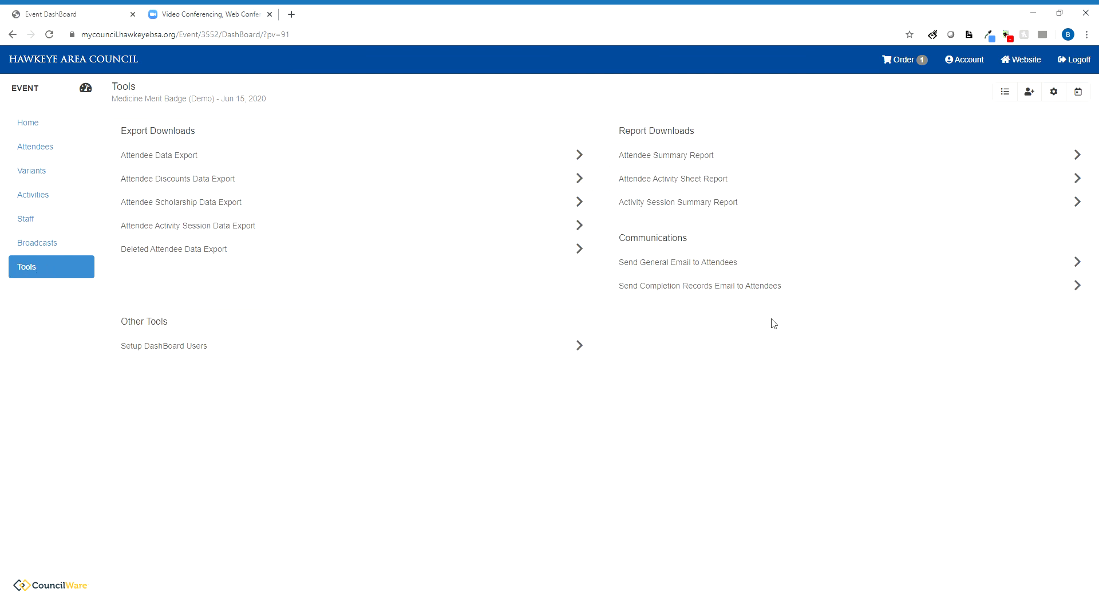
click(659, 291)
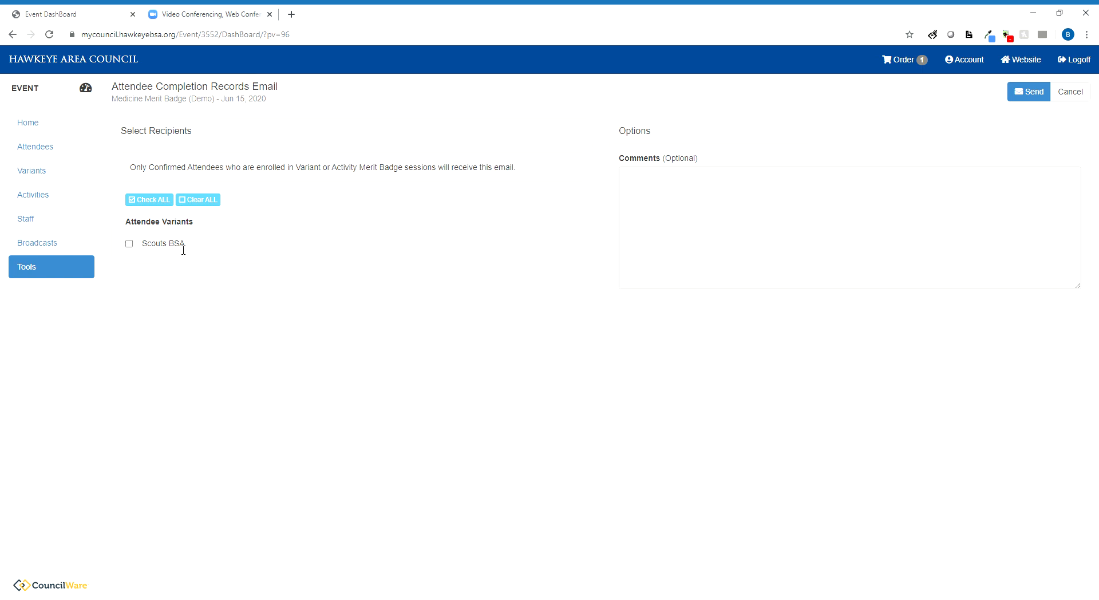
click(668, 212)
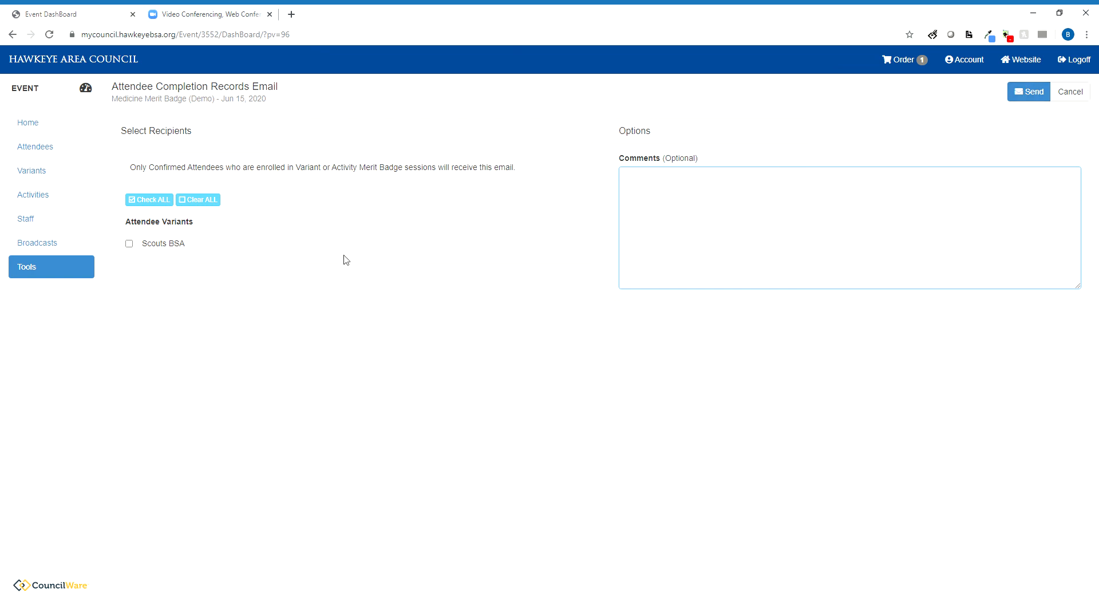
Download the Attendee Summary Report for the Scouts BSA variant.
click(85, 272)
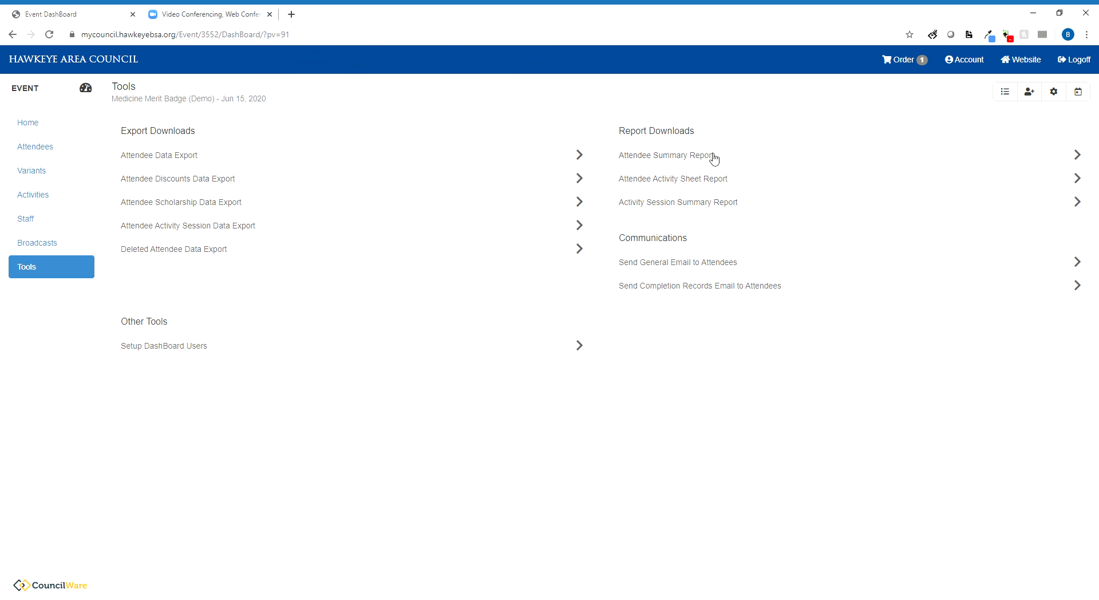
click(653, 159)
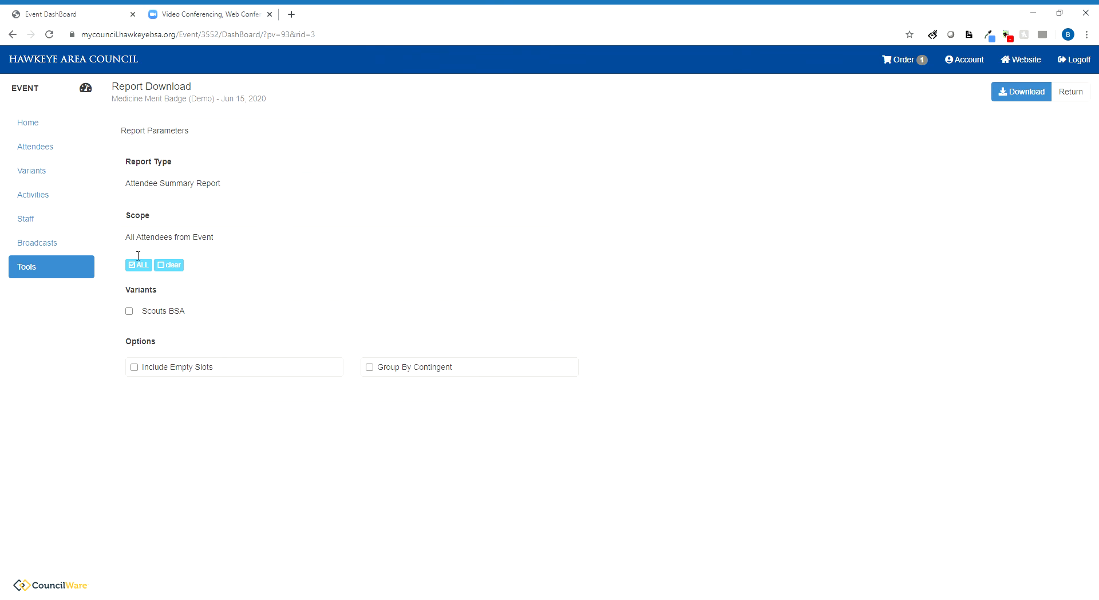
click(130, 310)
click(1013, 91)
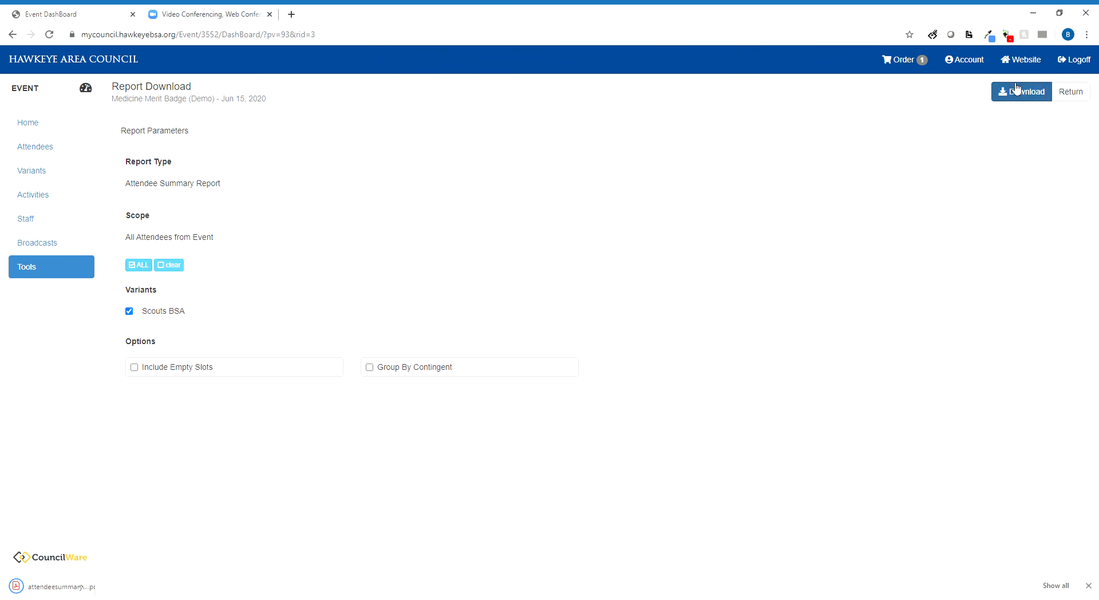
View the downloaded attendee summary PDF, and return to the event's tools list.
click(86, 587)
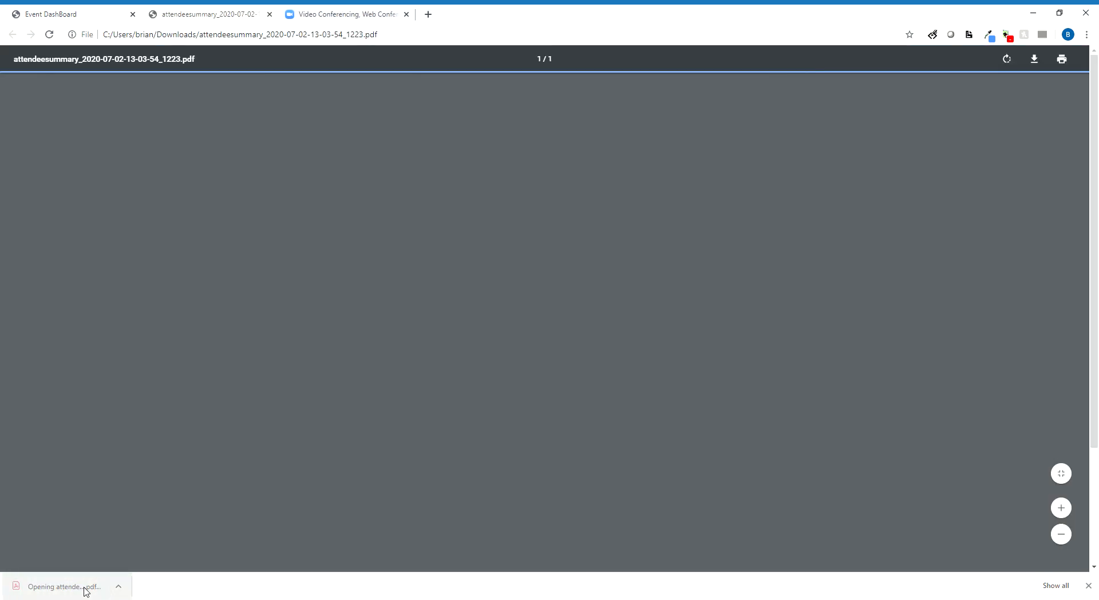
scroll(420, 398, down, 3)
scroll(417, 399, up, 3)
scroll(415, 400, down, 1)
scroll(401, 361, up, 1)
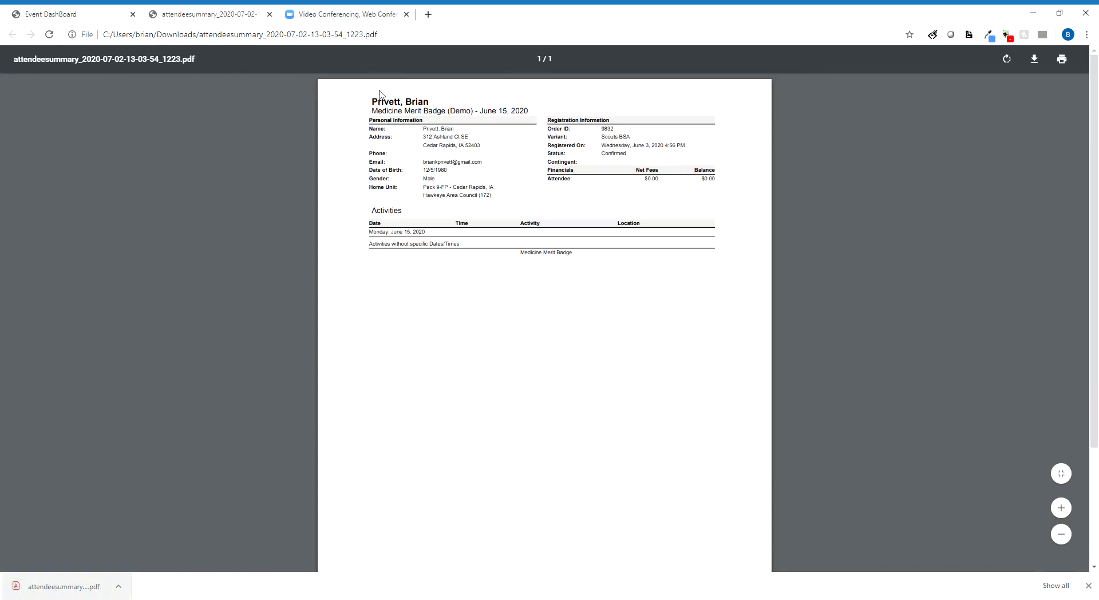
click(43, 13)
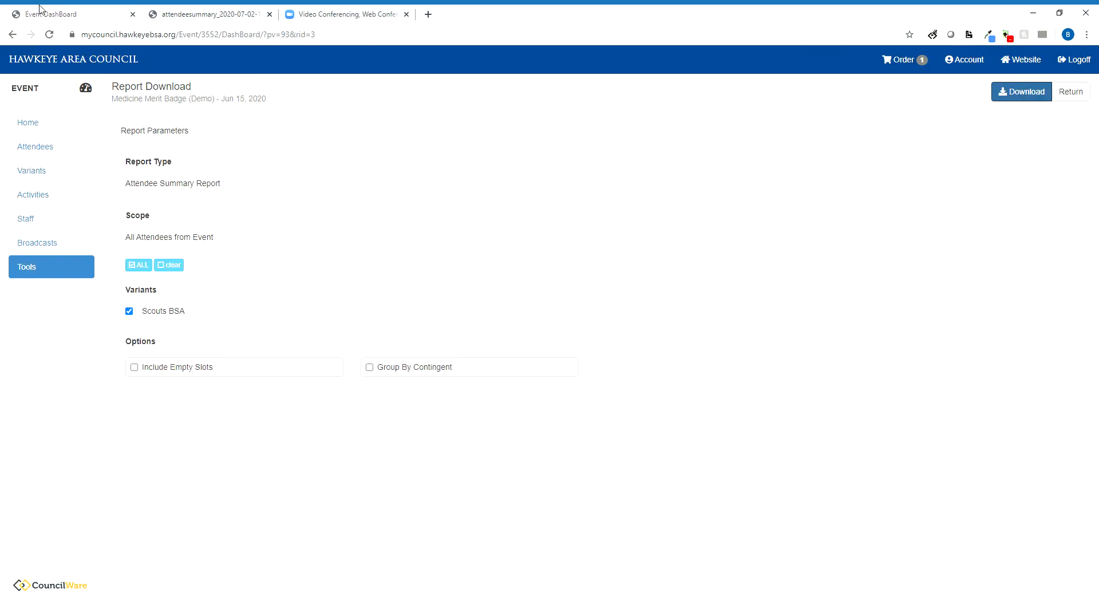
click(1081, 91)
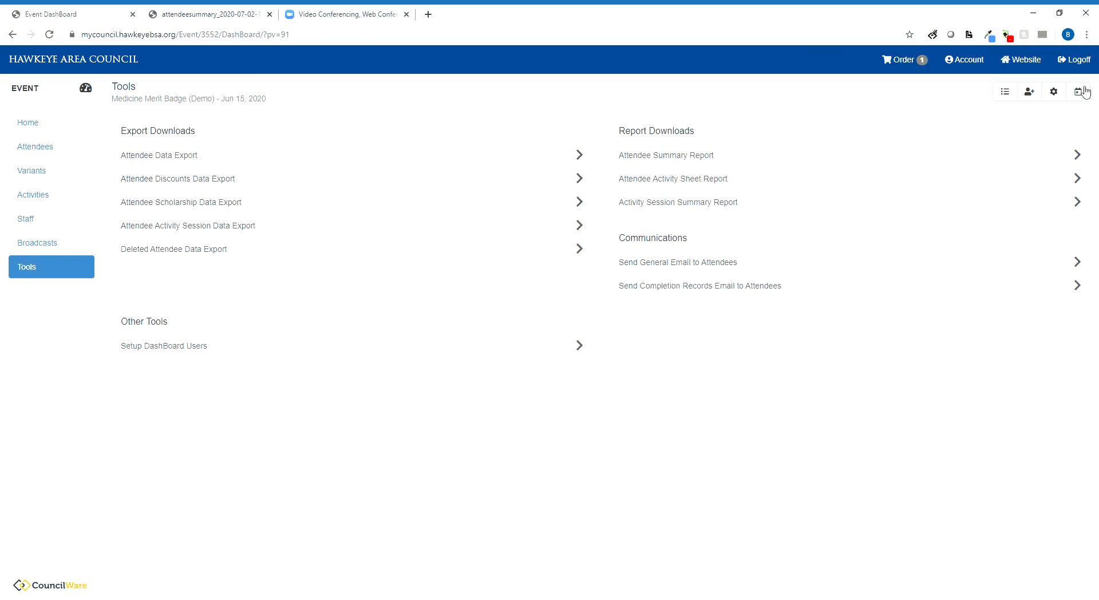